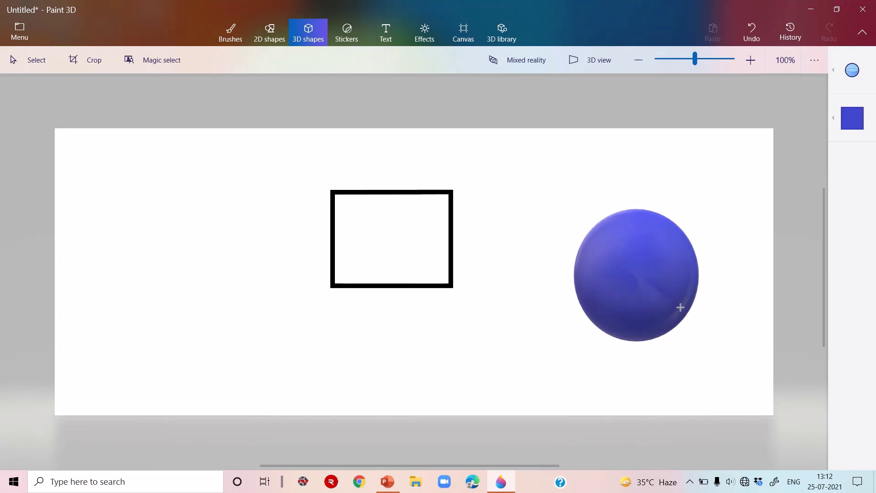
Delete the blue sphere from the canvas after trying to rotate it
{"action": "left_click", "coordinate": [638, 226]}
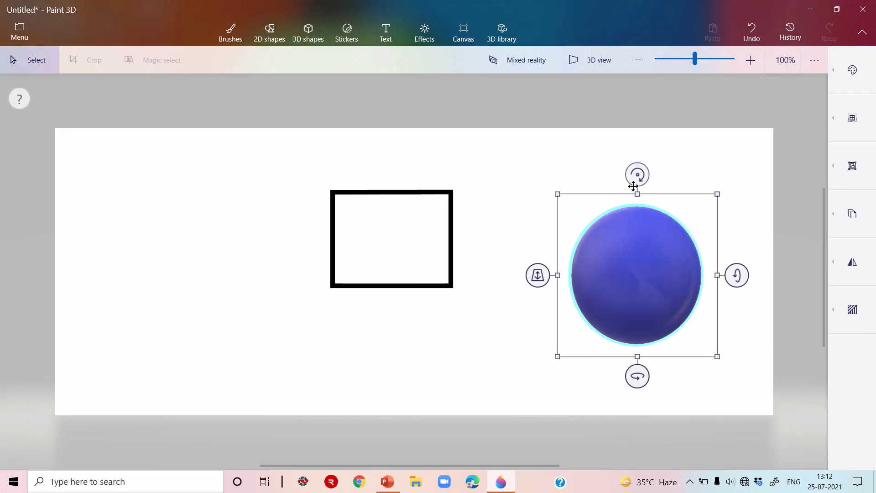
{"action": "left_click_drag", "start_coordinate": [634, 377], "coordinate": [491, 391]}
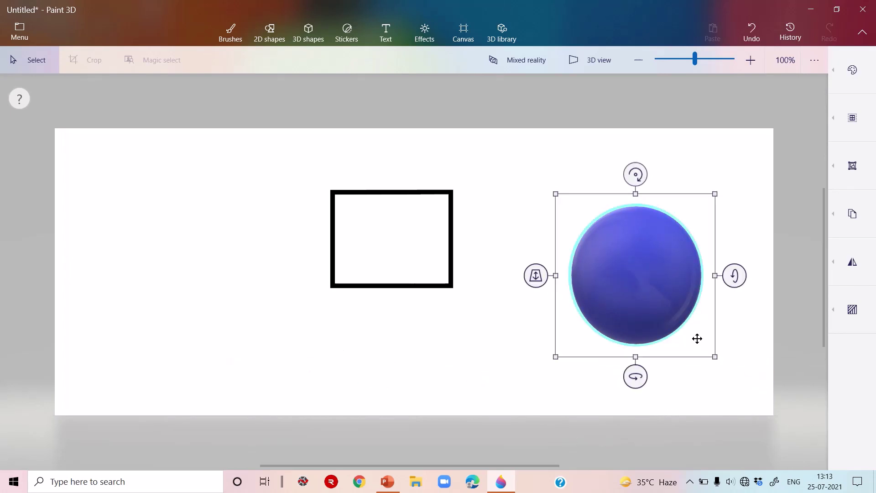
{"action": "key", "text": "Delete"}
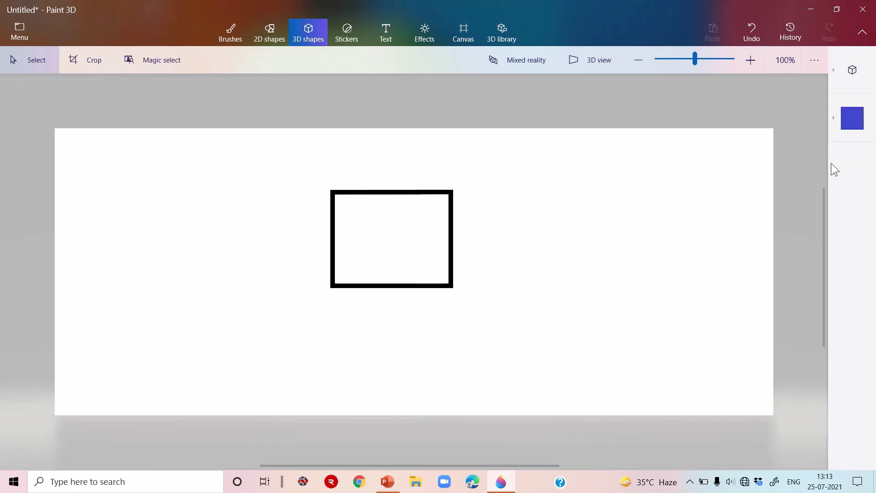
Draw a blue 3D cube on the empty area to the right of the black rectangle
{"action": "left_click", "coordinate": [864, 73]}
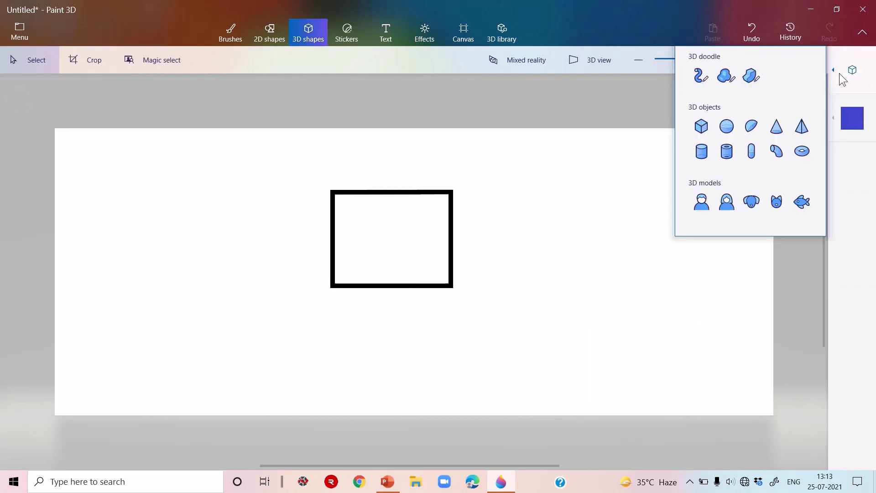
{"action": "left_click", "coordinate": [698, 134]}
{"action": "left_click_drag", "start_coordinate": [612, 175], "coordinate": [698, 252]}
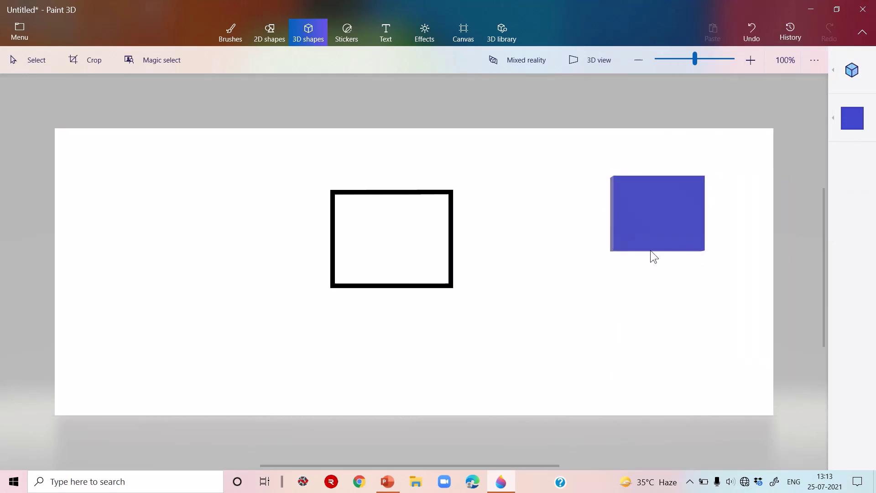
Rotate the blue cube about its vertical axis to expose its right side face, and deselect it
{"action": "left_click", "coordinate": [638, 243]}
{"action": "mouse_move", "coordinate": [659, 280]}
{"action": "left_mouse_down"}
{"action": "mouse_move", "coordinate": [753, 290]}
{"action": "mouse_move", "coordinate": [596, 289]}
{"action": "mouse_move", "coordinate": [660, 289]}
{"action": "mouse_move", "coordinate": [646, 289]}
{"action": "left_mouse_up"}
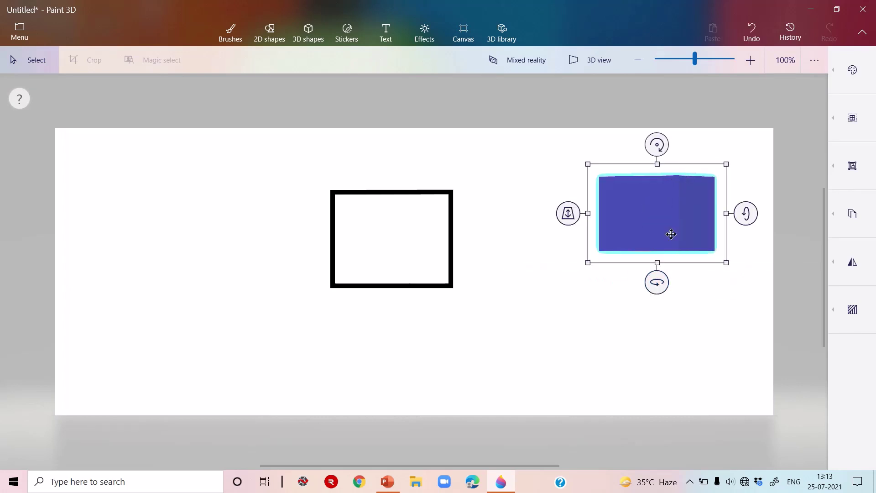
{"action": "mouse_move", "coordinate": [658, 152]}
{"action": "left_mouse_down"}
{"action": "mouse_move", "coordinate": [664, 144]}
{"action": "mouse_move", "coordinate": [721, 248]}
{"action": "mouse_move", "coordinate": [548, 105]}
{"action": "mouse_move", "coordinate": [612, 146]}
{"action": "mouse_move", "coordinate": [683, 173]}
{"action": "mouse_move", "coordinate": [710, 209]}
{"action": "mouse_move", "coordinate": [578, 175]}
{"action": "mouse_move", "coordinate": [571, 156]}
{"action": "mouse_move", "coordinate": [660, 146]}
{"action": "mouse_move", "coordinate": [648, 144]}
{"action": "mouse_move", "coordinate": [593, 190]}
{"action": "mouse_move", "coordinate": [671, 280]}
{"action": "mouse_move", "coordinate": [736, 222]}
{"action": "mouse_move", "coordinate": [724, 147]}
{"action": "mouse_move", "coordinate": [660, 111]}
{"action": "mouse_move", "coordinate": [715, 172]}
{"action": "mouse_move", "coordinate": [690, 251]}
{"action": "mouse_move", "coordinate": [578, 201]}
{"action": "mouse_move", "coordinate": [621, 146]}
{"action": "mouse_move", "coordinate": [665, 141]}
{"action": "mouse_move", "coordinate": [645, 141]}
{"action": "mouse_move", "coordinate": [655, 136]}
{"action": "left_mouse_up"}
{"action": "left_click", "coordinate": [431, 250]}
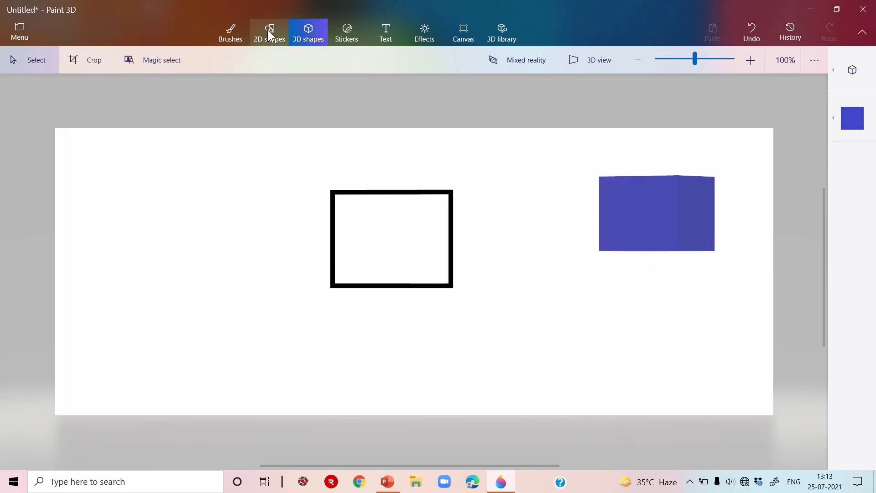
Try to browse the online 3D library, and return to the canvas settings
{"action": "left_click", "coordinate": [502, 34]}
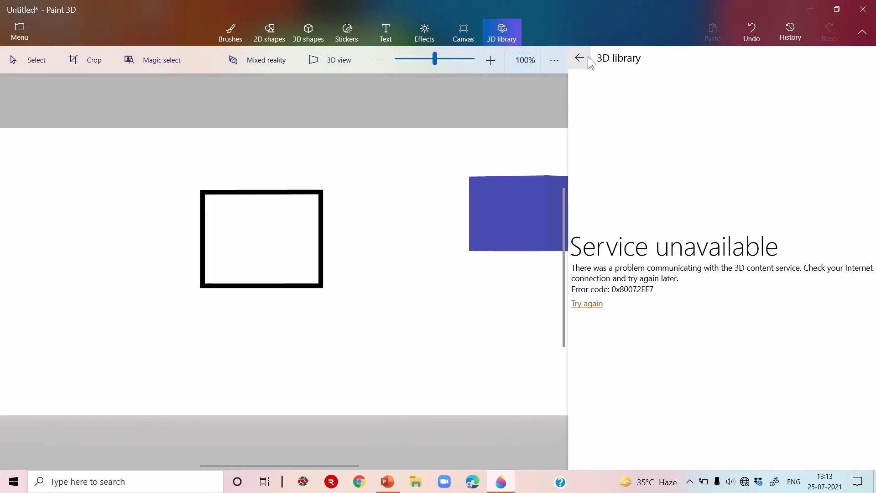
{"action": "left_click", "coordinate": [429, 26]}
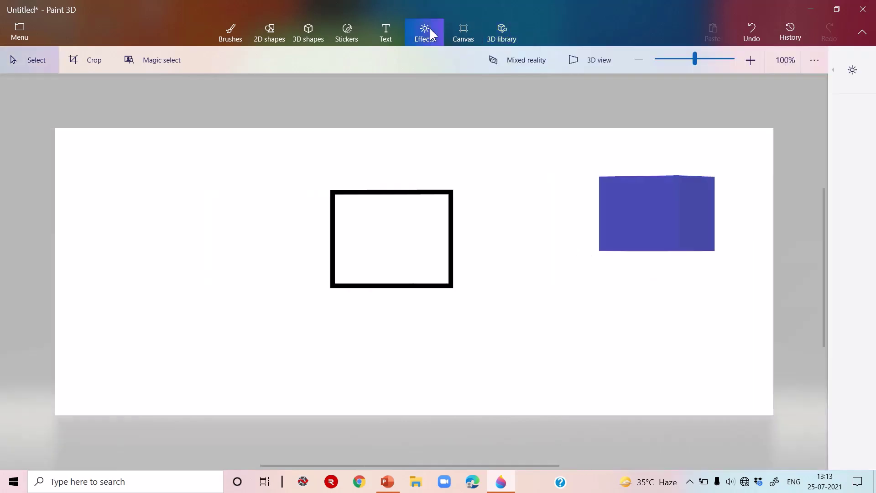
{"action": "left_click", "coordinate": [490, 26]}
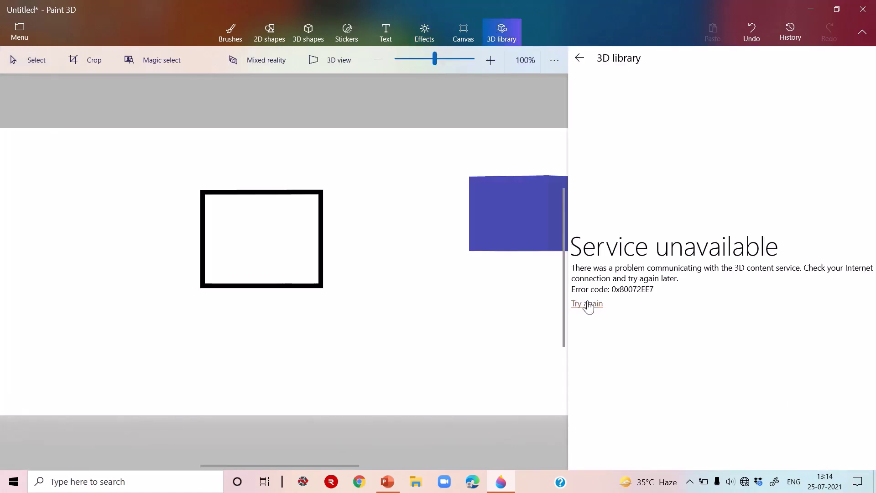
{"action": "left_click", "coordinate": [581, 59]}
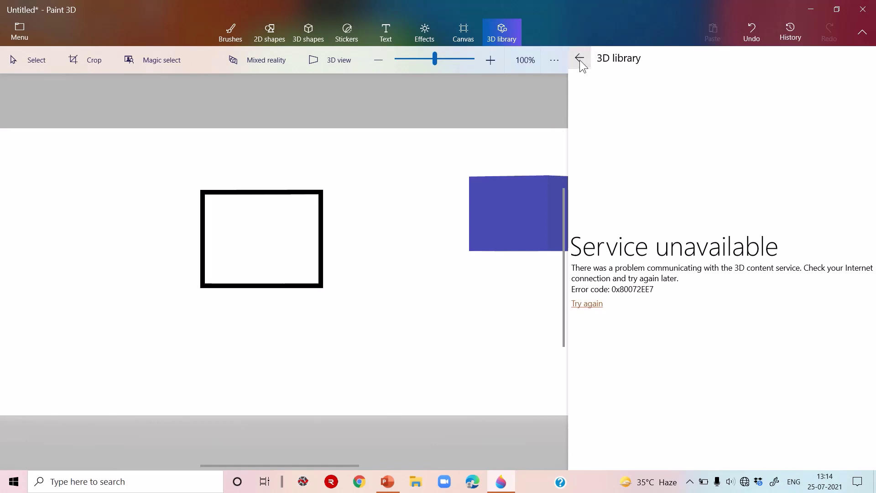
{"action": "left_click", "coordinate": [470, 25]}
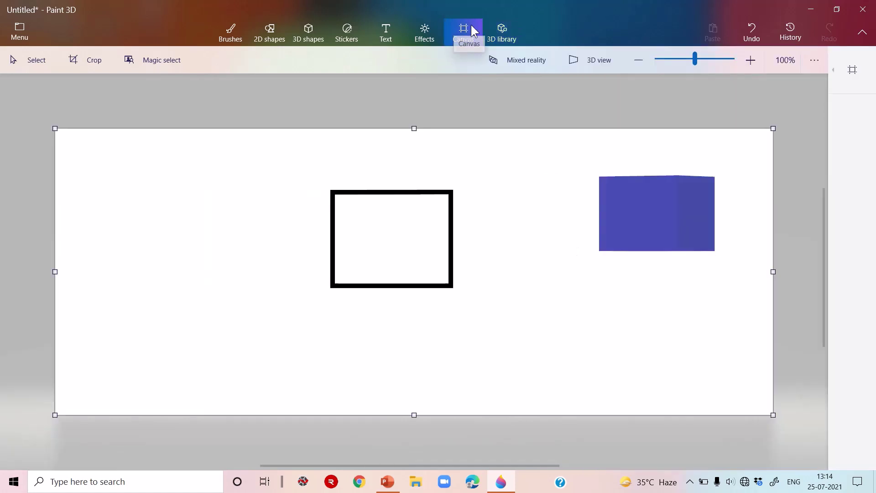
{"action": "left_click", "coordinate": [502, 33]}
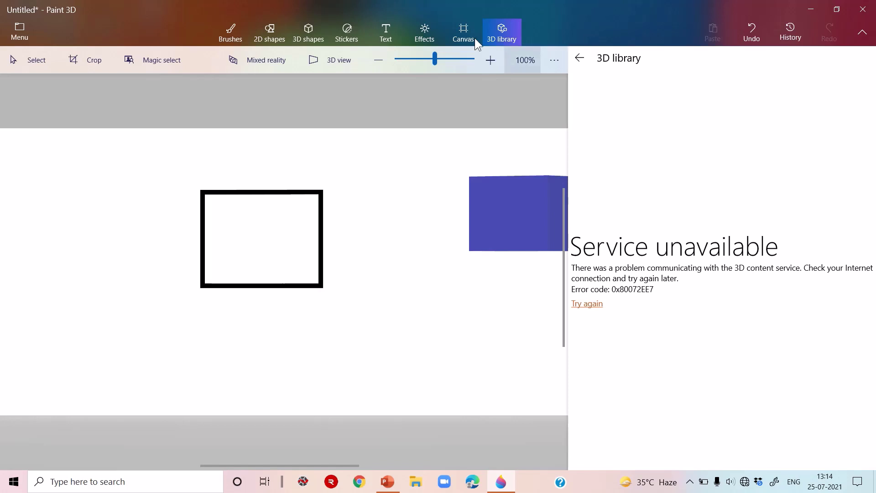
{"action": "left_click", "coordinate": [455, 34]}
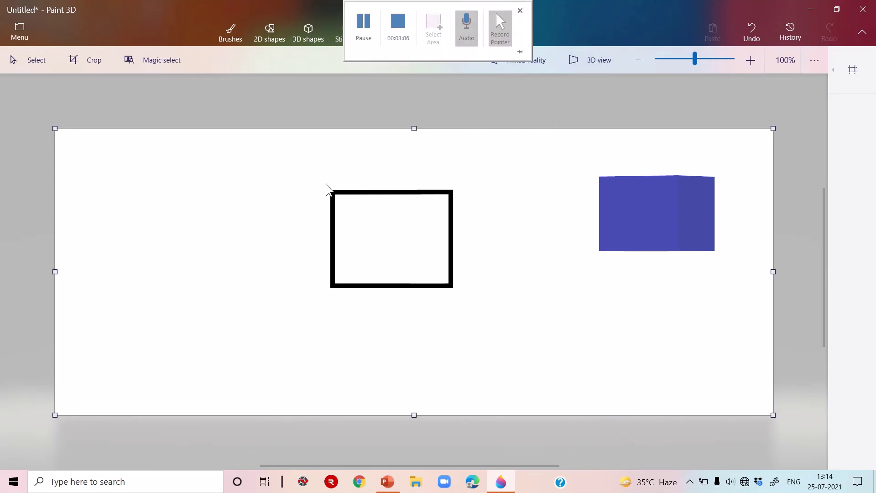
Fill the cube and the white canvas with bright red using the Fill brush
{"action": "left_click", "coordinate": [236, 35]}
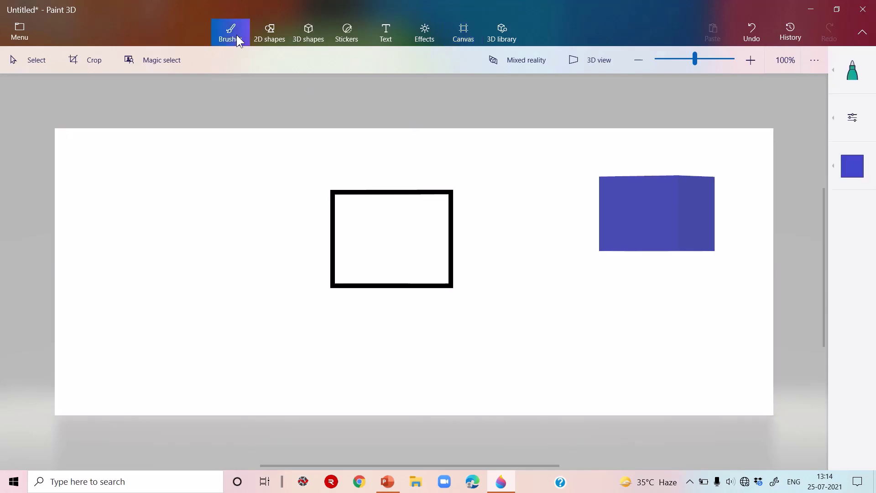
{"action": "left_click", "coordinate": [855, 76]}
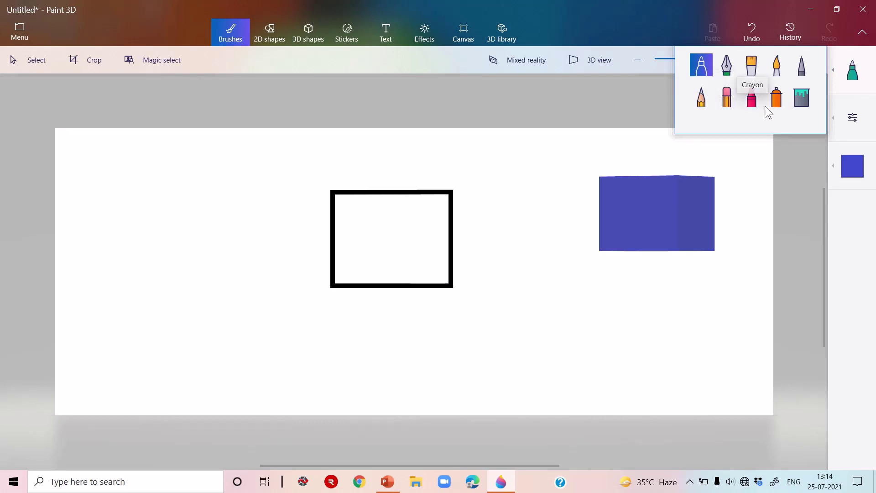
{"action": "left_click", "coordinate": [807, 101]}
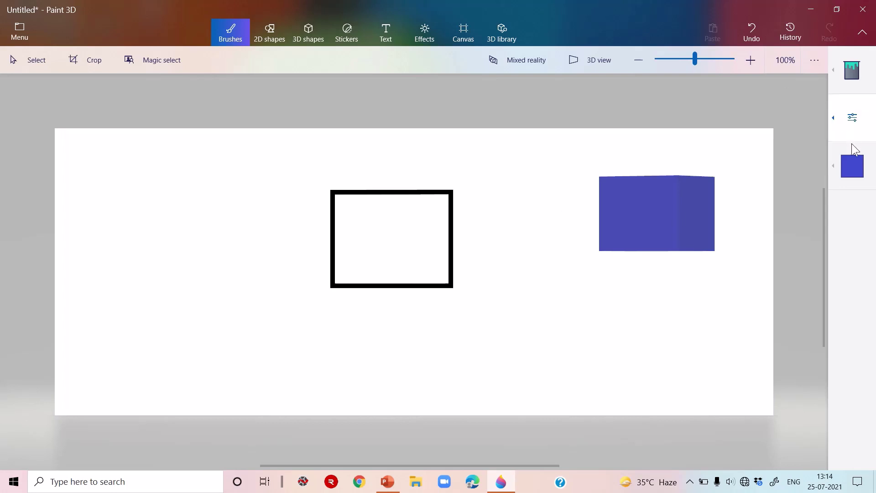
{"action": "left_click", "coordinate": [852, 166]}
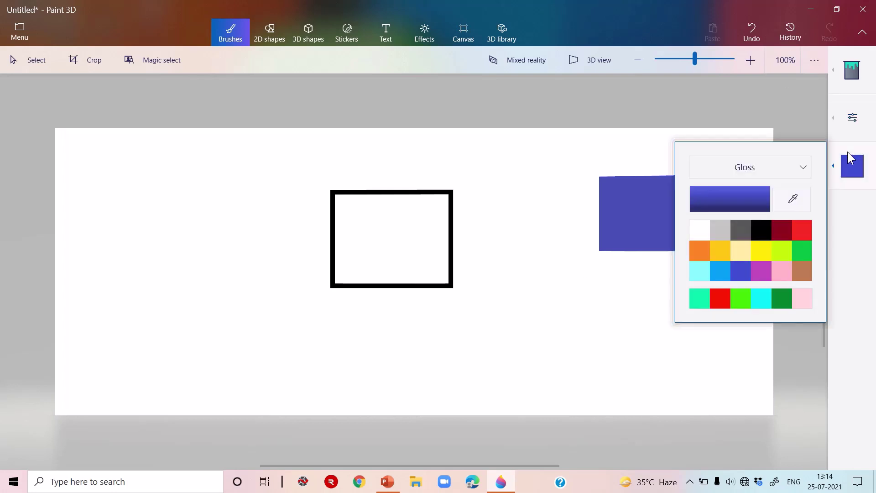
{"action": "left_click", "coordinate": [725, 297]}
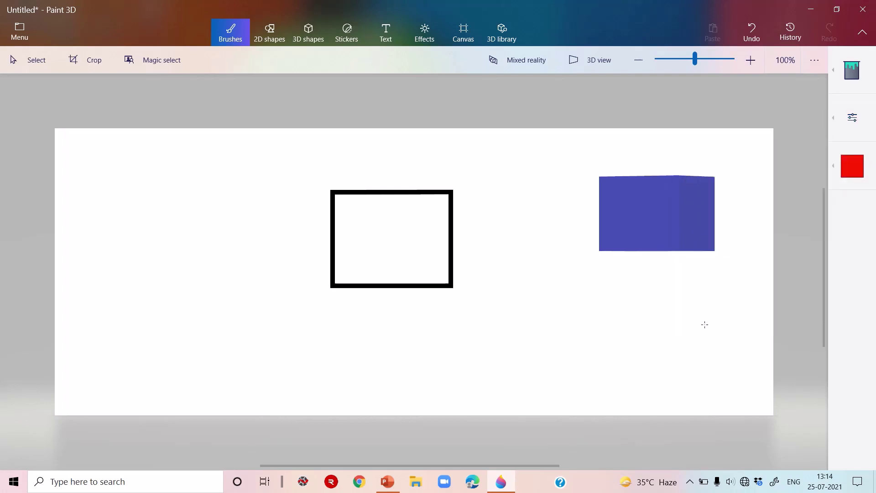
{"action": "left_click", "coordinate": [671, 201]}
{"action": "left_click", "coordinate": [454, 245]}
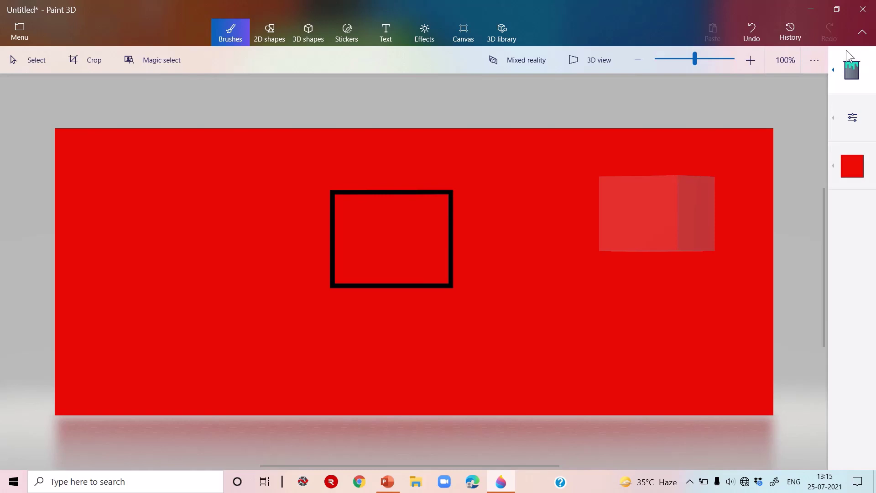
Fill the 3D cube with yellow
{"action": "left_click", "coordinate": [851, 69]}
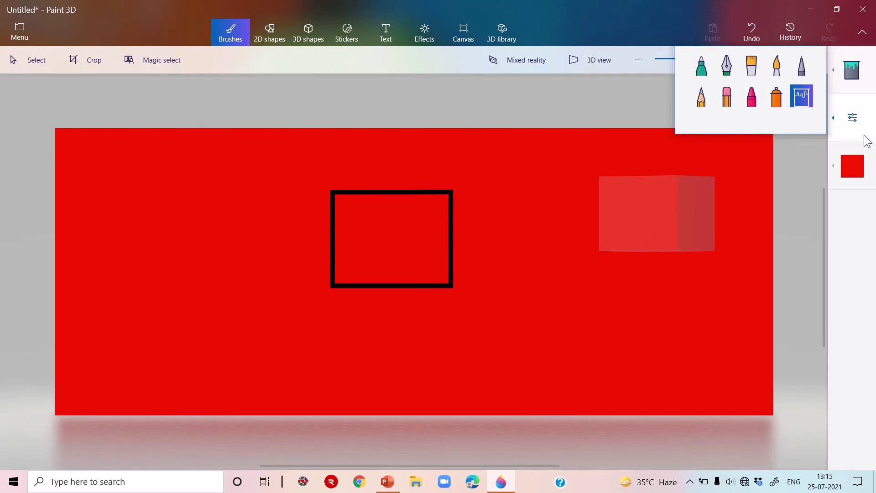
{"action": "left_click", "coordinate": [852, 165]}
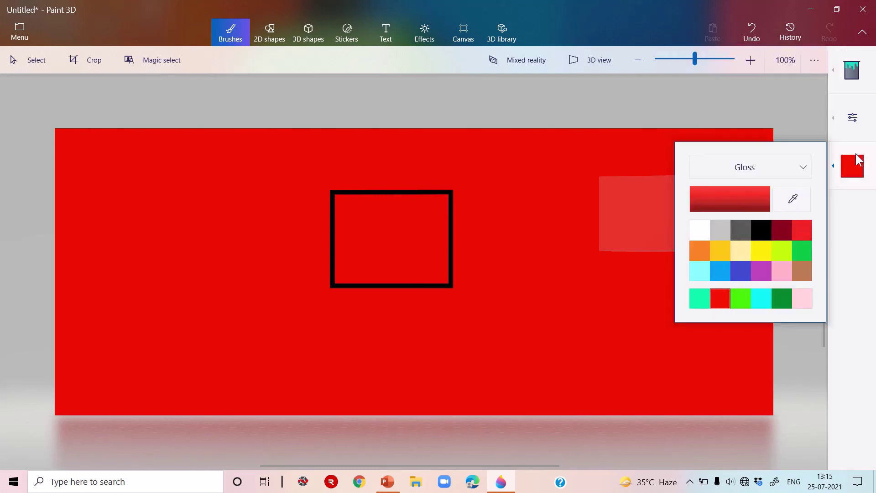
{"action": "left_click", "coordinate": [761, 251]}
{"action": "left_click", "coordinate": [616, 219]}
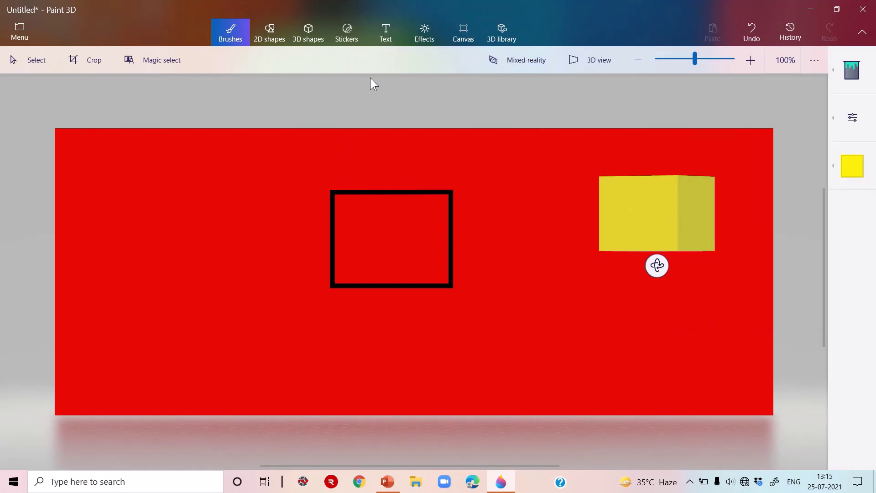
Place a lollipop sticker between the black rectangle and the cube, keeping its opacity at 100% and matte finish
{"action": "left_click", "coordinate": [353, 42]}
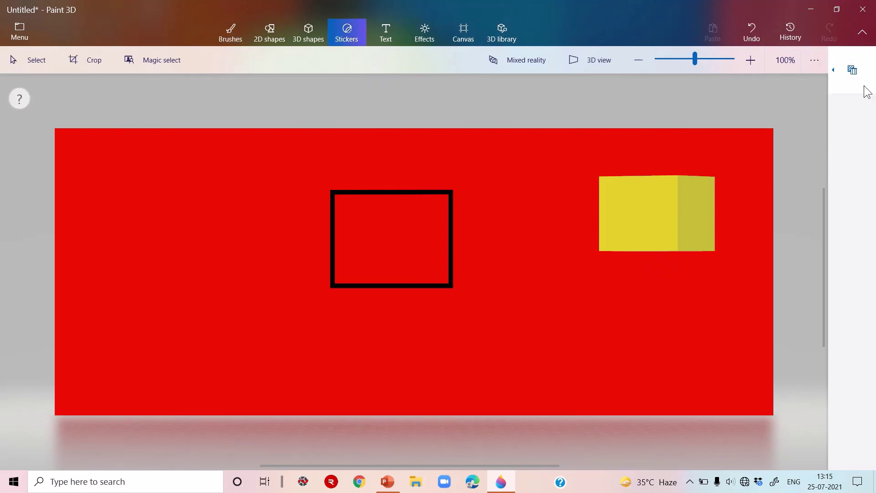
{"action": "left_click", "coordinate": [852, 71]}
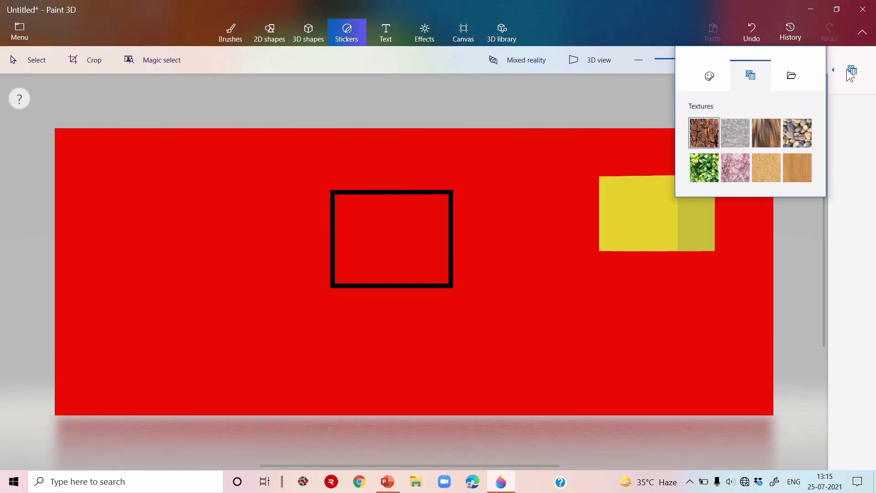
{"action": "left_click", "coordinate": [709, 75]}
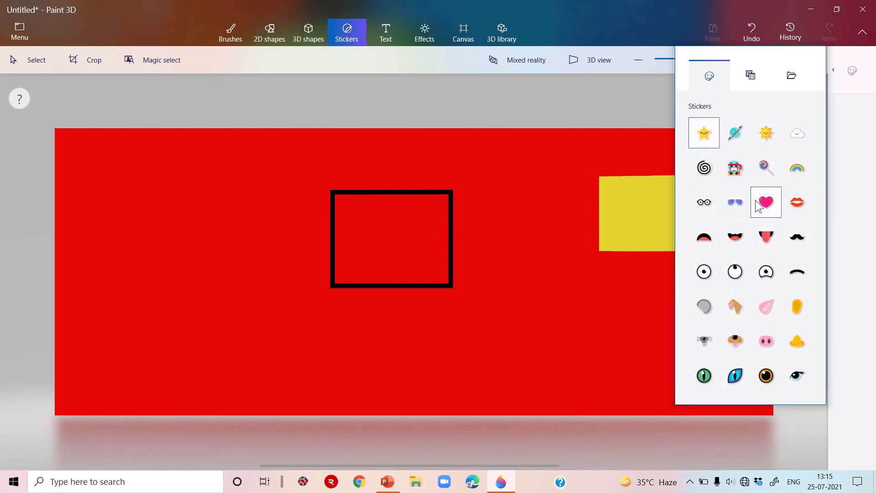
{"action": "left_click", "coordinate": [767, 169]}
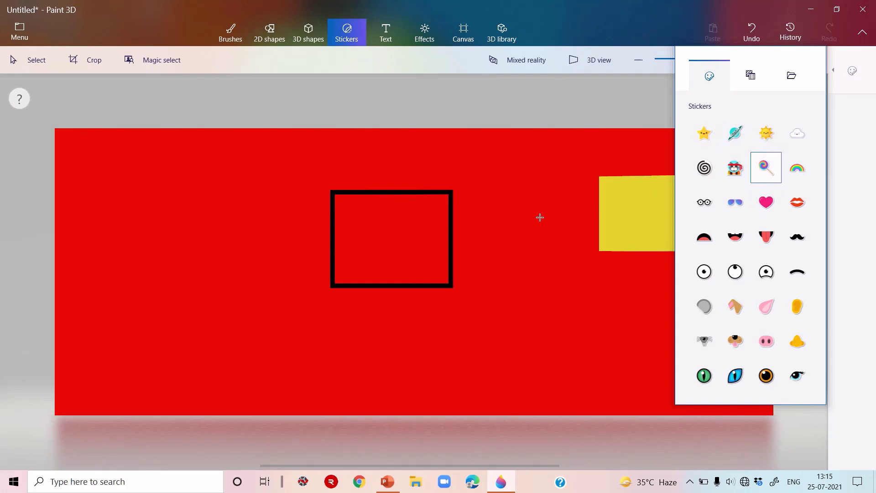
{"action": "left_click_drag", "start_coordinate": [517, 212], "coordinate": [634, 297]}
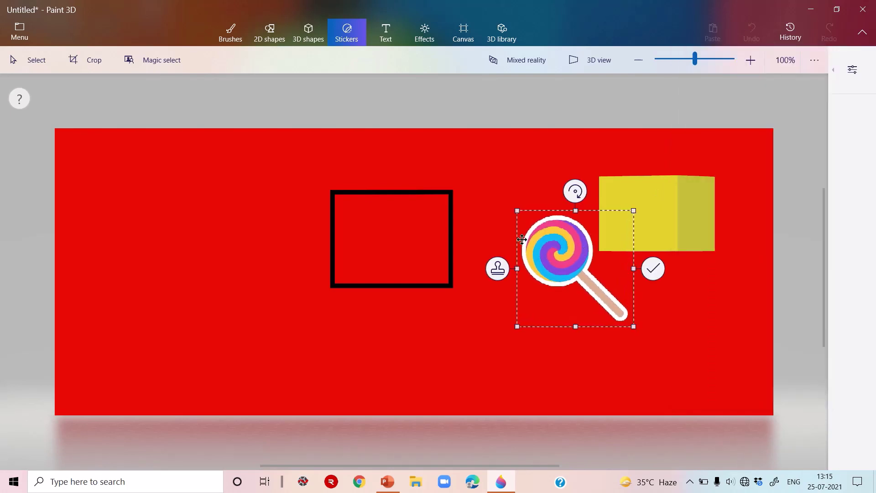
{"action": "left_click_drag", "start_coordinate": [563, 244], "coordinate": [516, 237]}
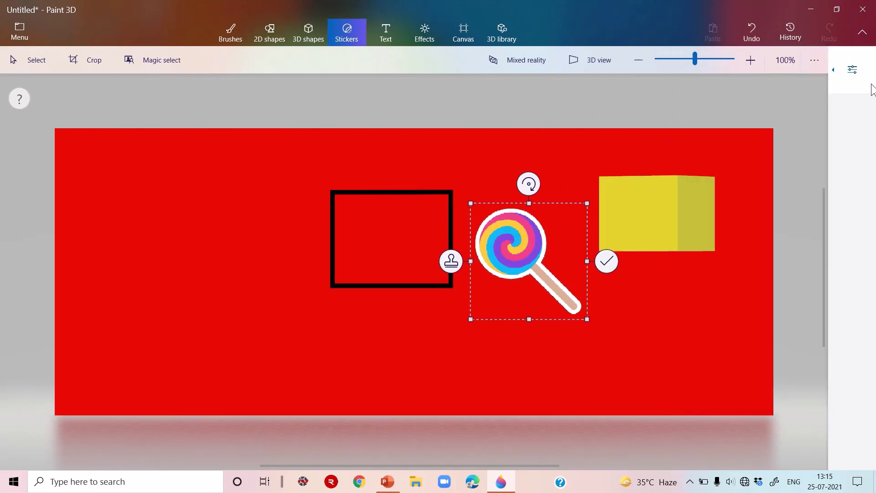
{"action": "left_click", "coordinate": [852, 70]}
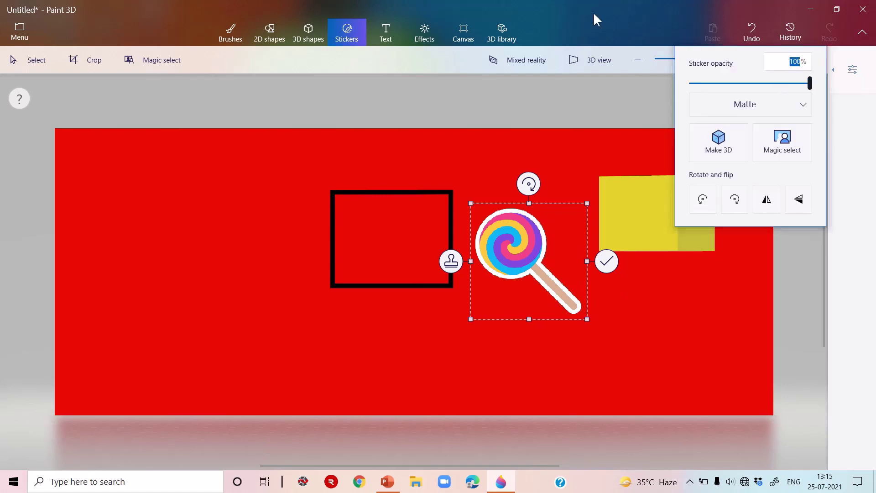
{"action": "left_click", "coordinate": [314, 153]}
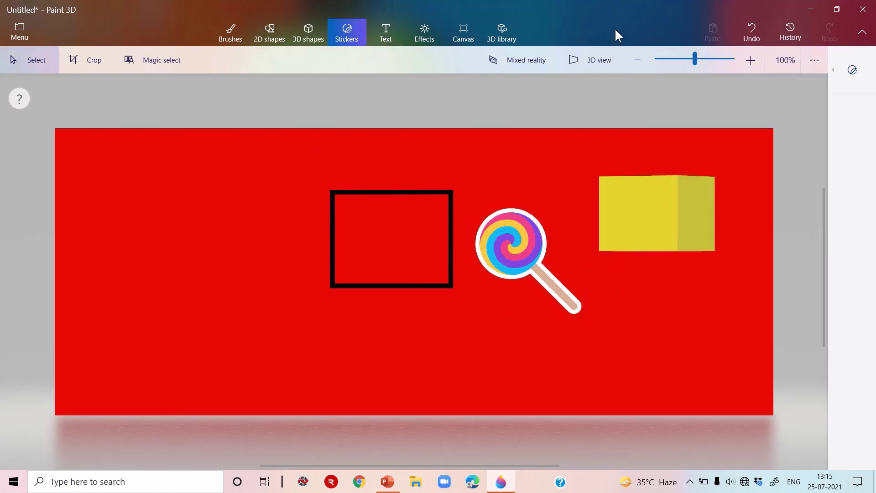
Place the green leaf texture sticker on the red canvas beside the black rectangle, enlarging it and keeping it clear of the rectangle
{"action": "left_click", "coordinate": [852, 70]}
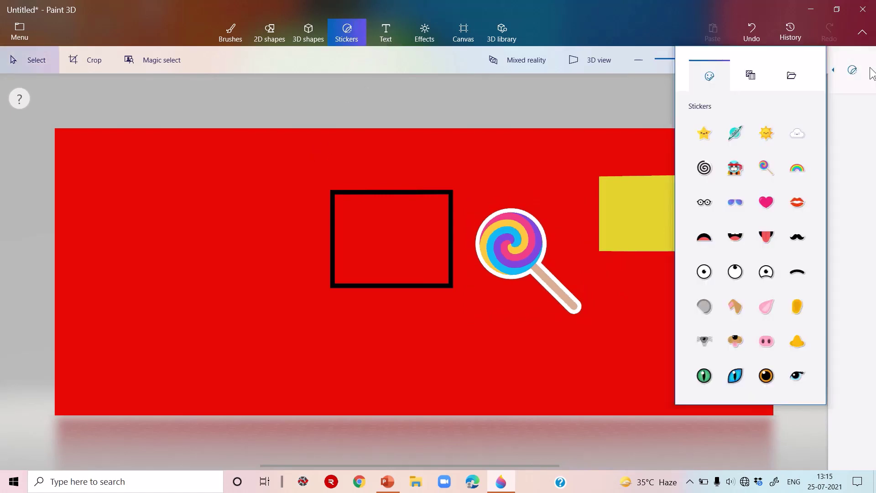
{"action": "left_click", "coordinate": [752, 81]}
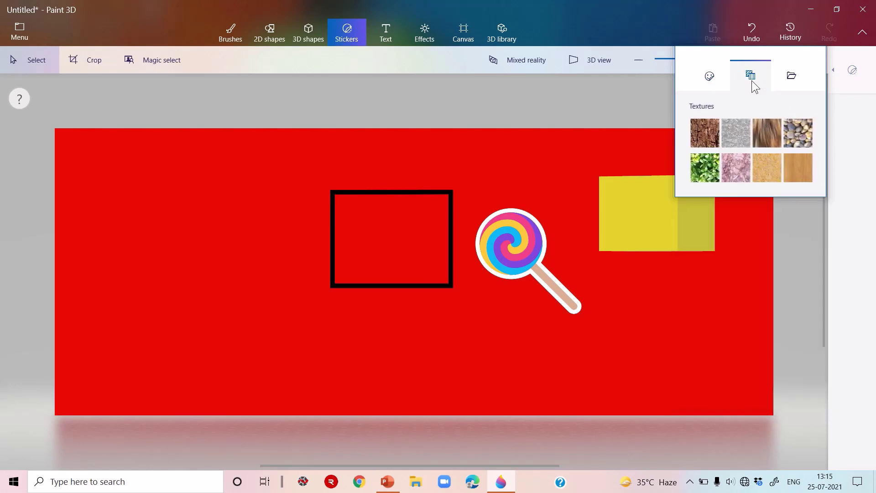
{"action": "left_click", "coordinate": [713, 172]}
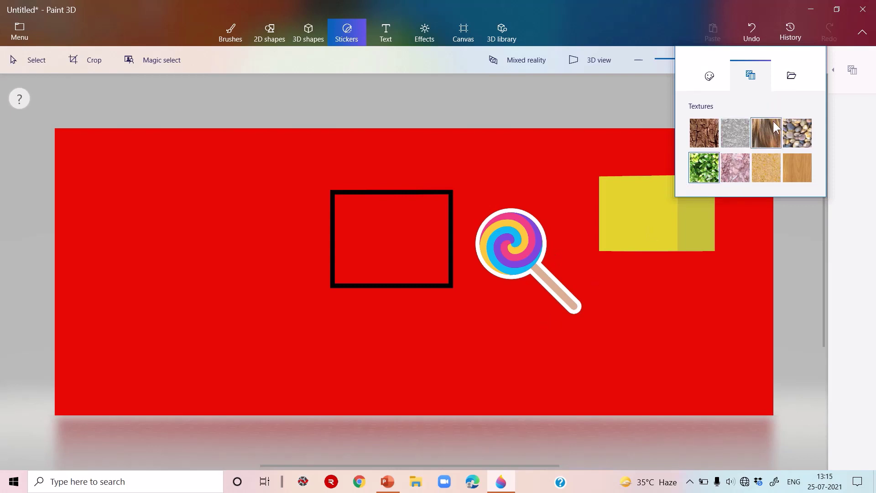
{"action": "left_click", "coordinate": [711, 173]}
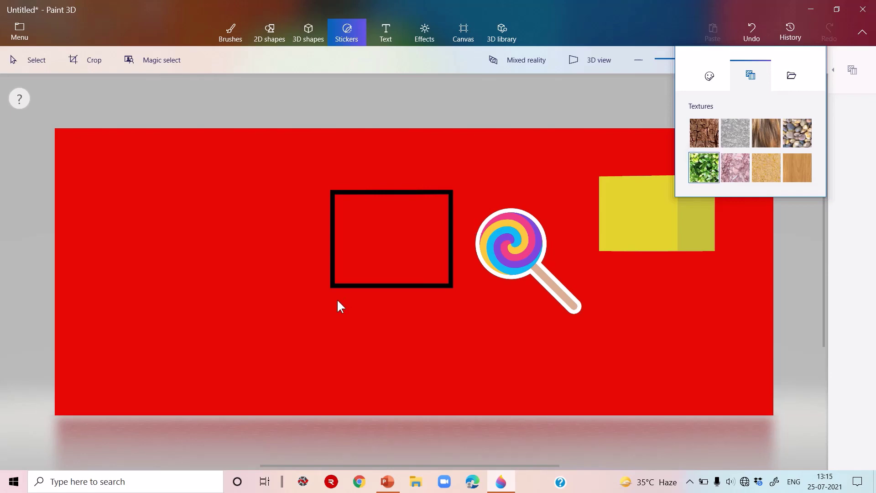
{"action": "left_click", "coordinate": [390, 265]}
{"action": "left_click_drag", "start_coordinate": [391, 262], "coordinate": [218, 214]}
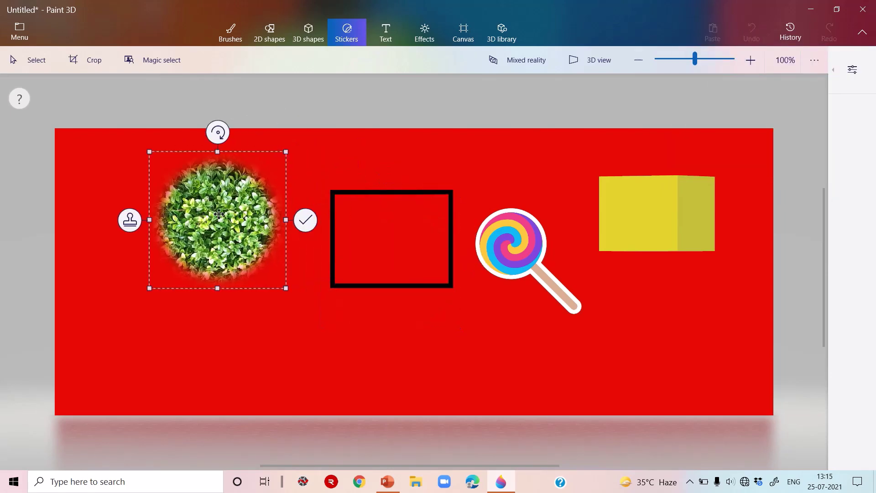
{"action": "left_click_drag", "start_coordinate": [285, 288], "coordinate": [329, 337]}
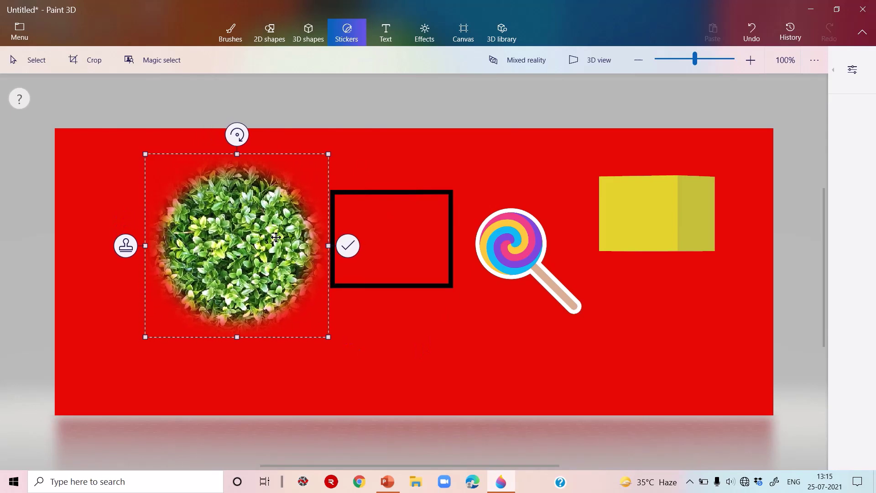
{"action": "left_click_drag", "start_coordinate": [275, 237], "coordinate": [126, 229]}
{"action": "left_click", "coordinate": [511, 238]}
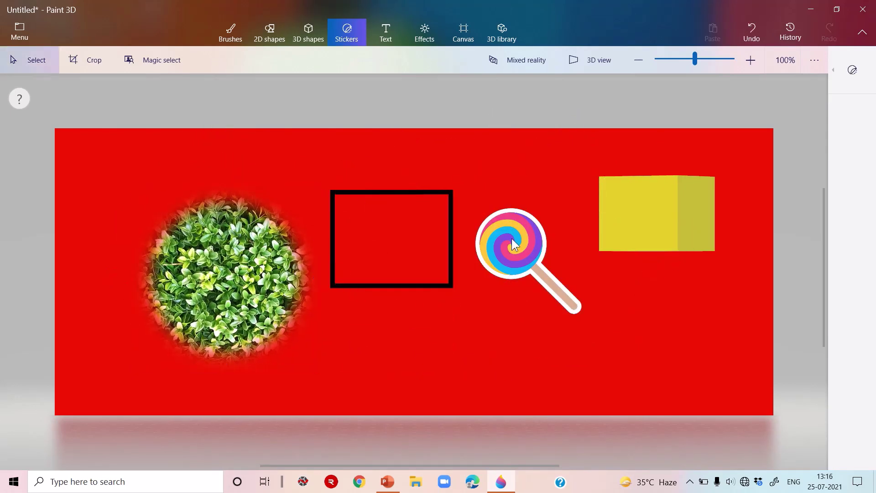
Select the area around the lollipop and enlarge it slightly
{"action": "left_click_drag", "start_coordinate": [459, 189], "coordinate": [600, 331]}
{"action": "left_click_drag", "start_coordinate": [567, 289], "coordinate": [522, 264]}
{"action": "left_click_drag", "start_coordinate": [600, 332], "coordinate": [626, 345]}
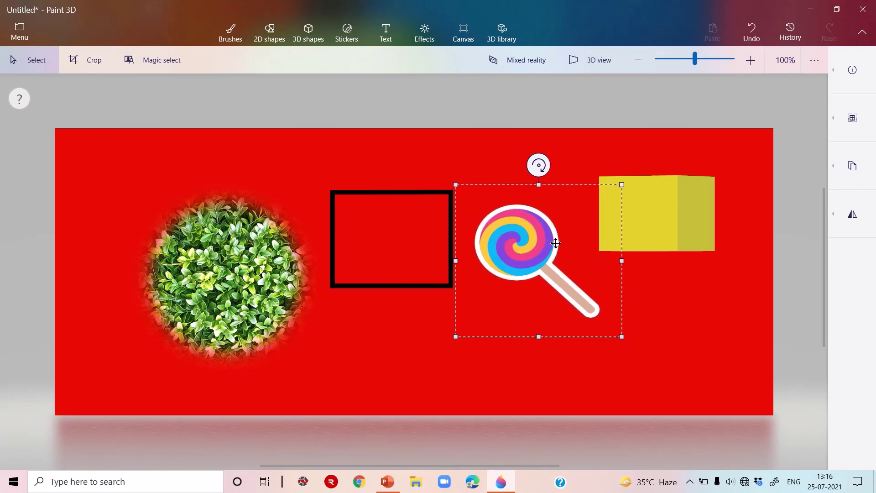
{"action": "left_click", "coordinate": [711, 276]}
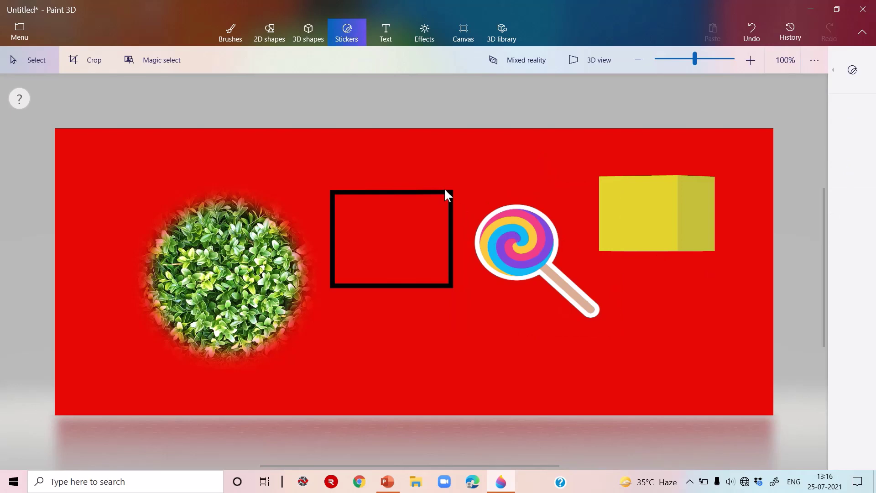
Try reselecting the lollipop with closer selections and moving it slightly on the canvas
{"action": "left_click_drag", "start_coordinate": [469, 196], "coordinate": [566, 293]}
{"action": "left_click_drag", "start_coordinate": [604, 312], "coordinate": [603, 322]}
{"action": "mouse_move", "coordinate": [518, 218]}
{"action": "left_mouse_down"}
{"action": "mouse_move", "coordinate": [498, 218]}
{"action": "mouse_move", "coordinate": [513, 218]}
{"action": "left_mouse_up"}
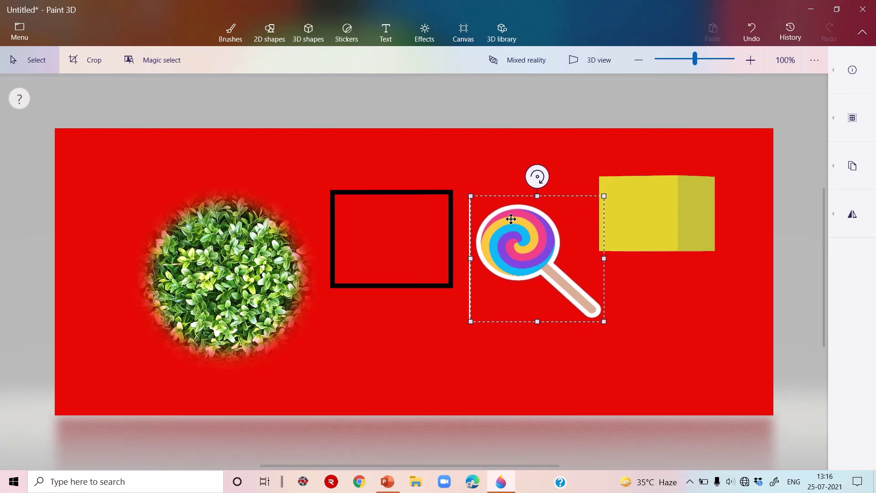
{"action": "left_click", "coordinate": [628, 282]}
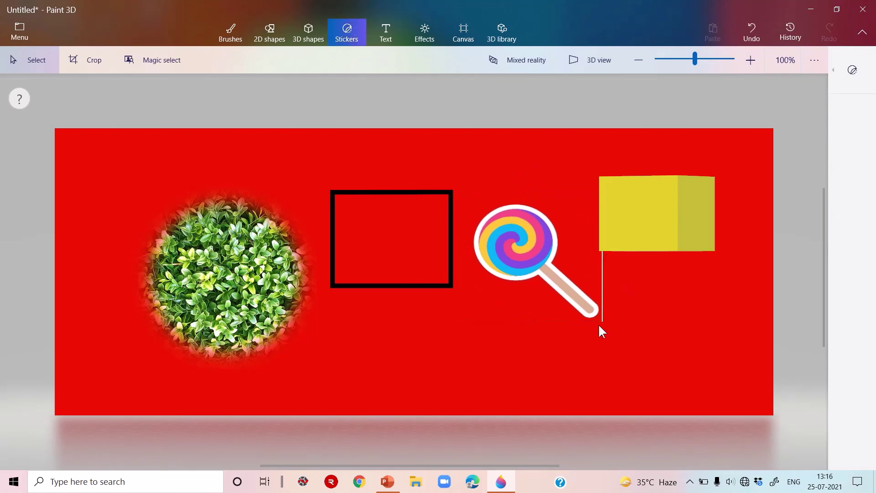
{"action": "left_click", "coordinate": [534, 271]}
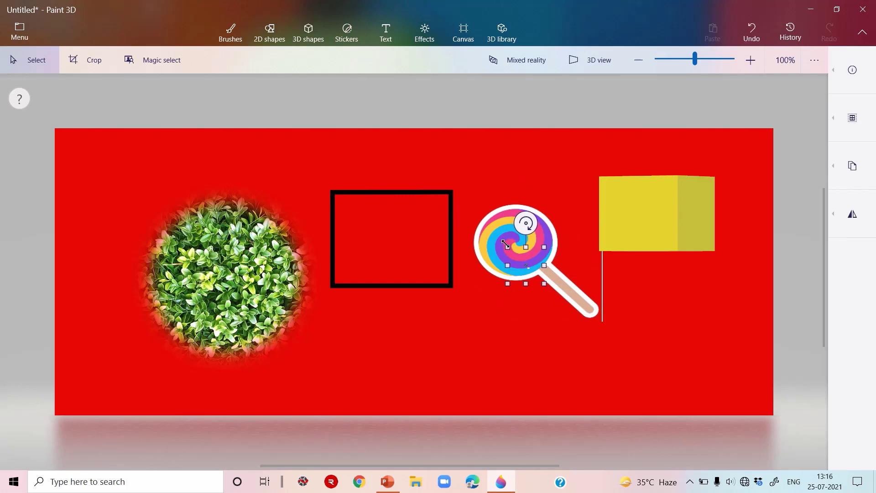
{"action": "left_click_drag", "start_coordinate": [480, 196], "coordinate": [592, 318]}
{"action": "mouse_move", "coordinate": [490, 238]}
{"action": "left_mouse_down"}
{"action": "mouse_move", "coordinate": [476, 231]}
{"action": "mouse_move", "coordinate": [488, 242]}
{"action": "left_mouse_up"}
{"action": "scroll", "coordinate": [210, 240], "scroll_direction": "down", "scroll_amount": 1}
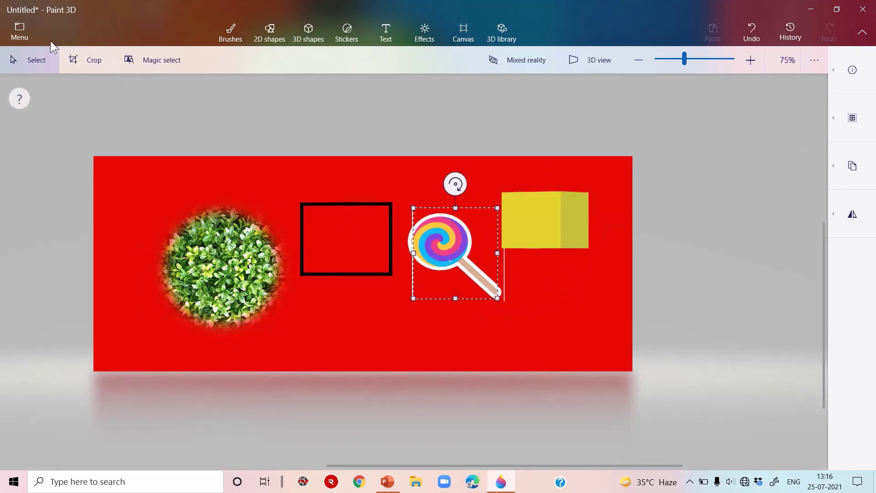
Undo the recent sticker edits and redo them up to the lollipop's enlargement
{"action": "left_click", "coordinate": [757, 26]}
{"action": "left_click", "coordinate": [758, 26]}
{"action": "left_click", "coordinate": [757, 26]}
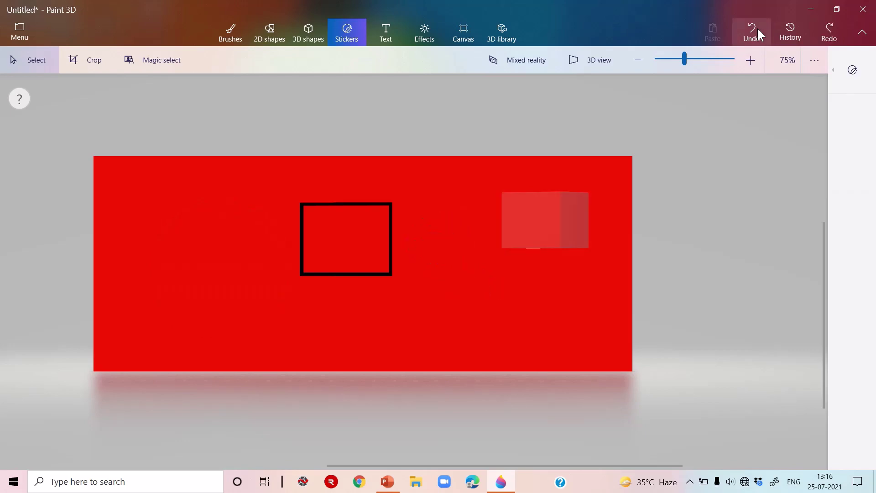
{"action": "left_click", "coordinate": [824, 36]}
{"action": "left_click", "coordinate": [823, 36]}
{"action": "left_click", "coordinate": [825, 39]}
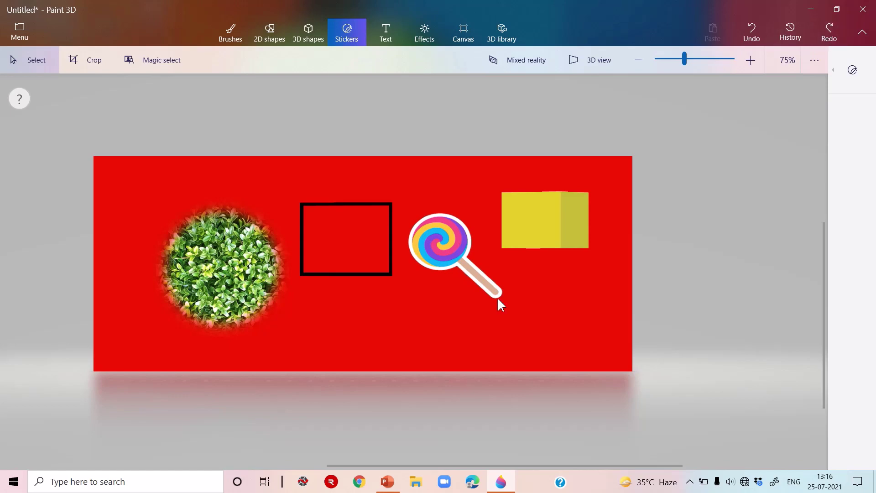
Stretch the selected part of the lollipop slightly, and nudge the whole sticker with a larger selection
{"action": "left_click", "coordinate": [457, 259]}
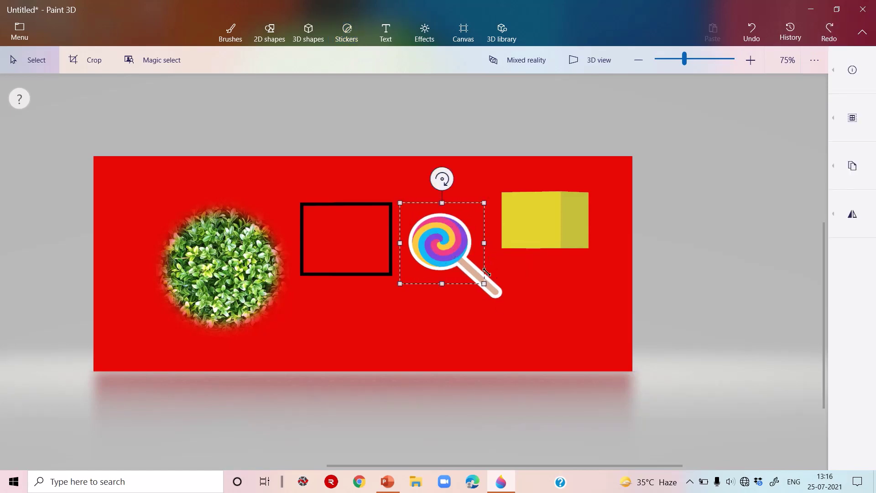
{"action": "mouse_move", "coordinate": [484, 284]}
{"action": "left_mouse_down"}
{"action": "mouse_move", "coordinate": [518, 303]}
{"action": "mouse_move", "coordinate": [487, 286]}
{"action": "left_mouse_up"}
{"action": "left_click", "coordinate": [619, 270]}
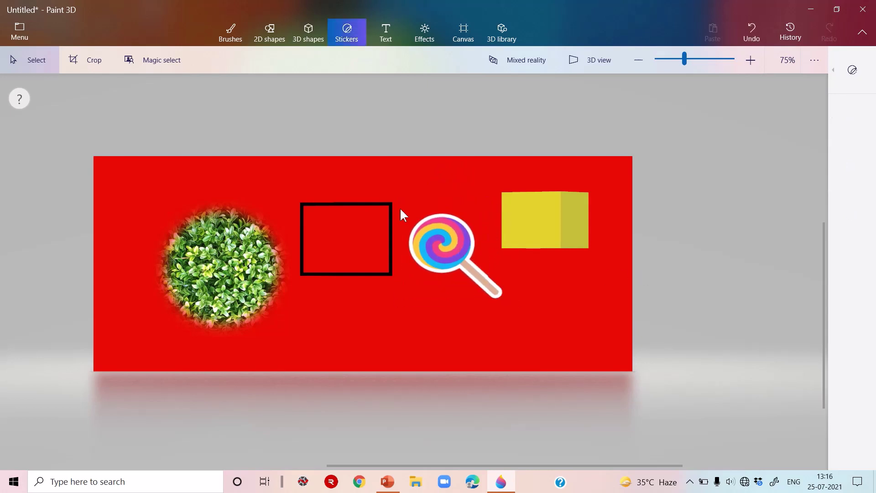
{"action": "left_click_drag", "start_coordinate": [398, 206], "coordinate": [504, 311]}
{"action": "left_click_drag", "start_coordinate": [454, 256], "coordinate": [453, 256]}
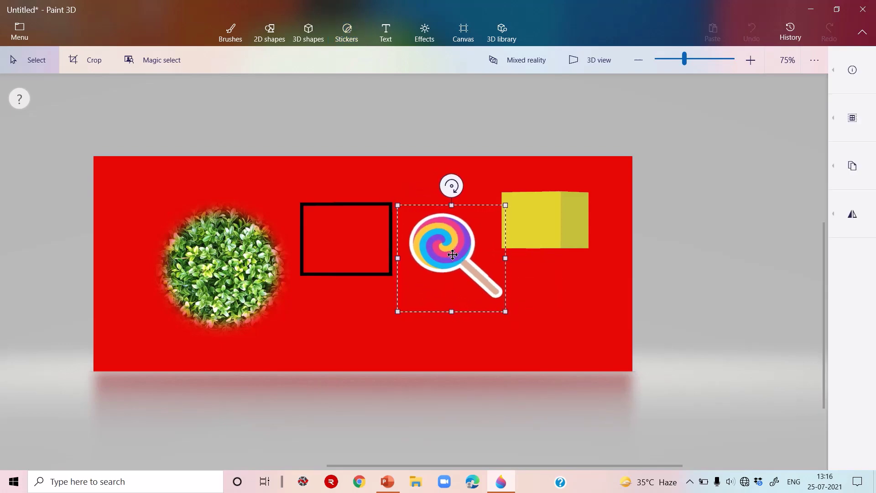
{"action": "left_click", "coordinate": [767, 262]}
Undo the lollipop edits and sticker placements, and redo until the original lollipop and leaf texture are restored
{"action": "left_click", "coordinate": [757, 39]}
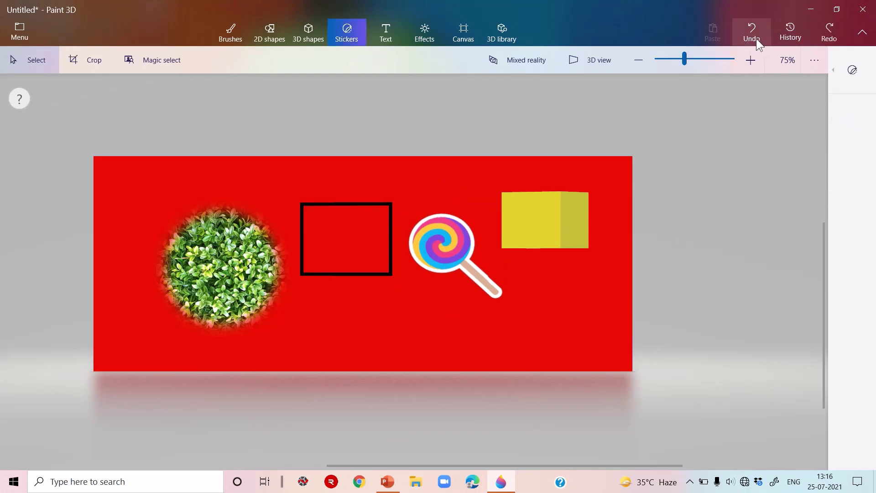
{"action": "left_click", "coordinate": [757, 38]}
{"action": "left_click", "coordinate": [757, 39]}
{"action": "left_click", "coordinate": [757, 38]}
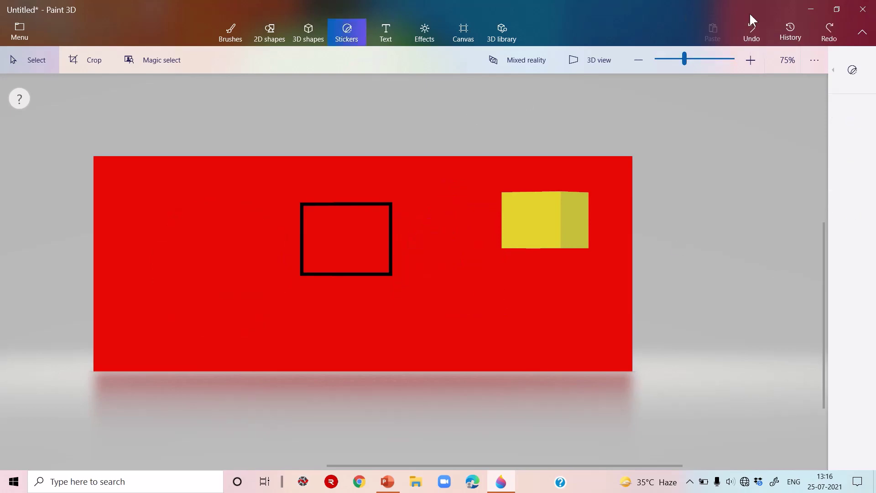
{"action": "left_click", "coordinate": [812, 33]}
{"action": "left_click", "coordinate": [812, 34]}
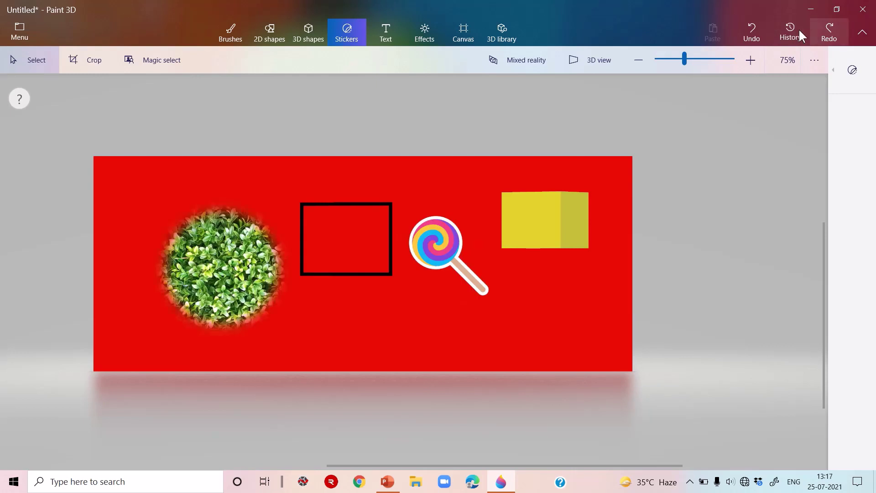
Try selecting and nudging the original-size lollipop, and undo the move
{"action": "left_click_drag", "start_coordinate": [439, 244], "coordinate": [403, 209]}
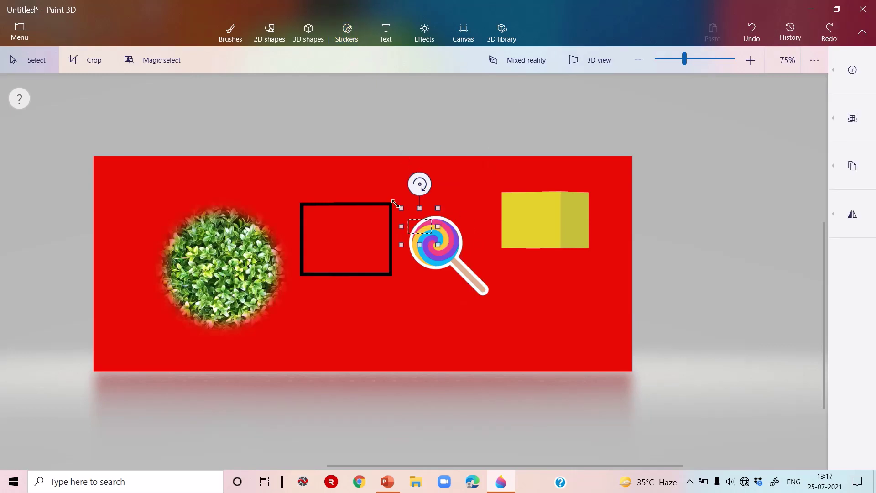
{"action": "left_click", "coordinate": [405, 154]}
{"action": "left_click_drag", "start_coordinate": [425, 239], "coordinate": [492, 298]}
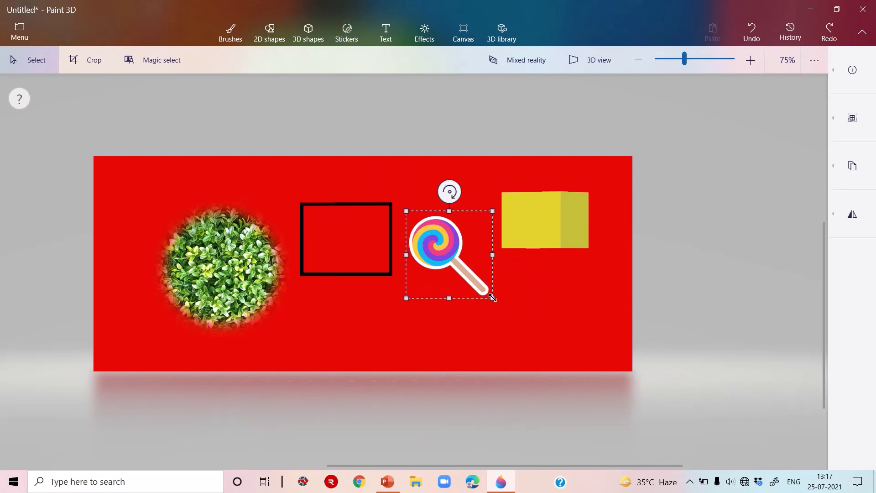
{"action": "left_click_drag", "start_coordinate": [436, 230], "coordinate": [437, 231]}
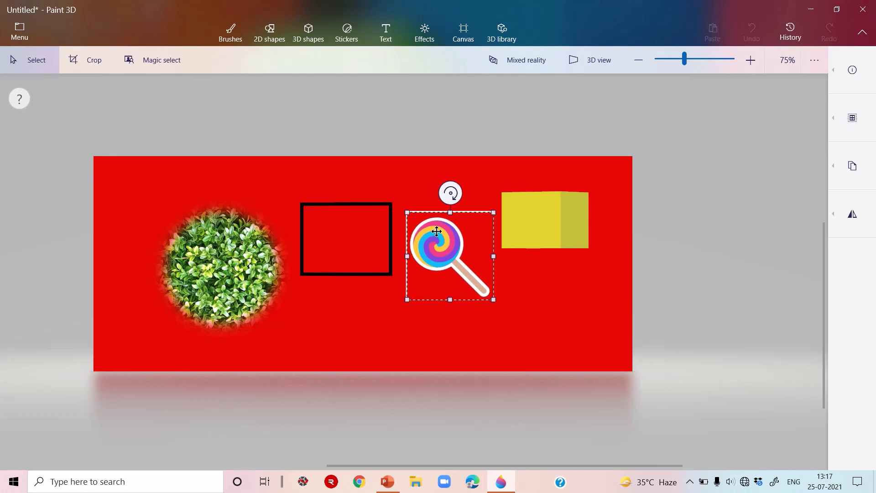
{"action": "left_click", "coordinate": [750, 32]}
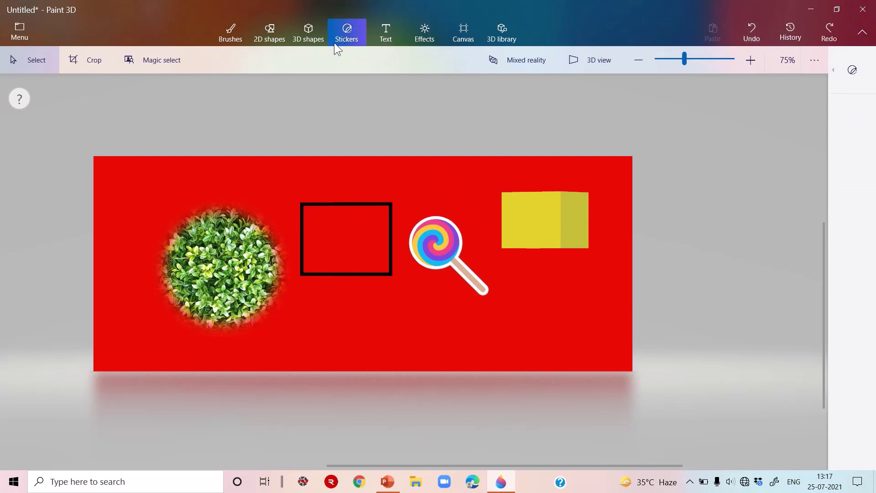
Try placing and rotating a yellow 3D dog model below the cube, and delete it
{"action": "left_click", "coordinate": [309, 33]}
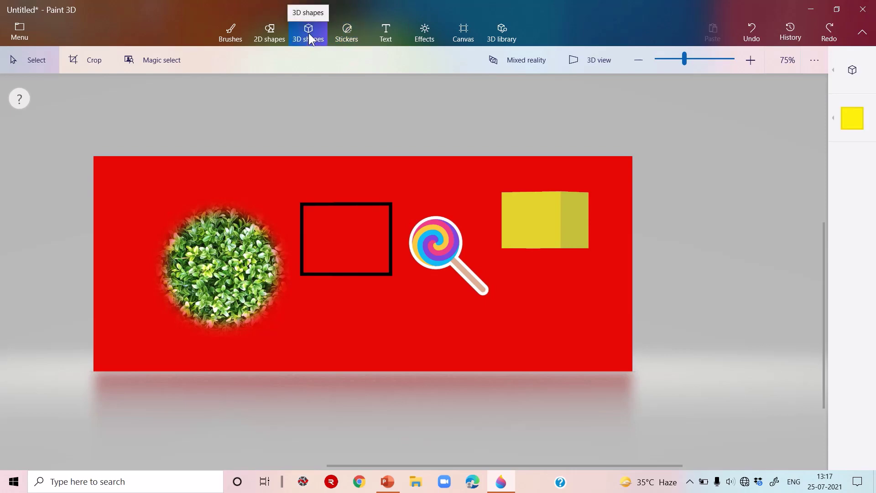
{"action": "left_click", "coordinate": [861, 69]}
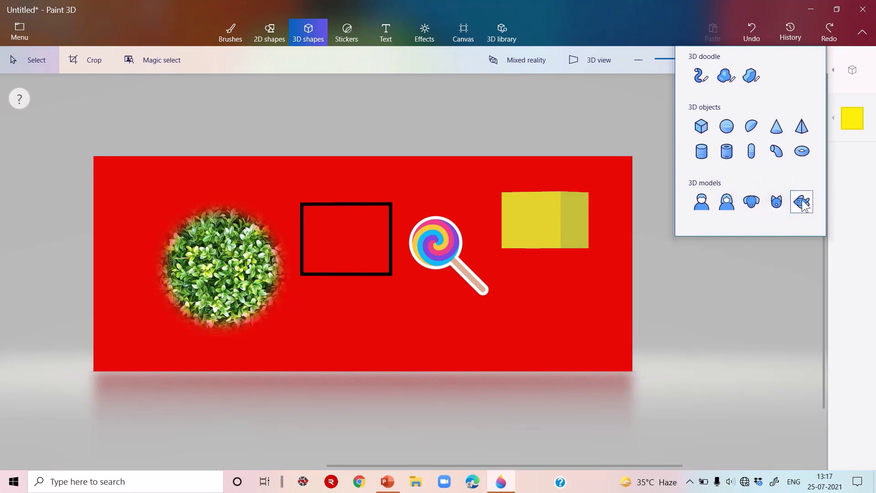
{"action": "left_click", "coordinate": [751, 202]}
{"action": "left_click_drag", "start_coordinate": [505, 284], "coordinate": [584, 329]}
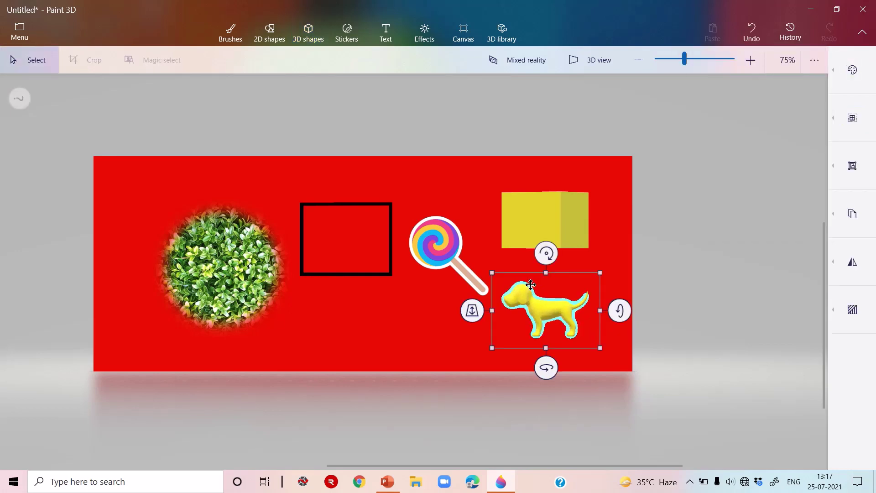
{"action": "mouse_move", "coordinate": [547, 366]}
{"action": "left_mouse_down"}
{"action": "mouse_move", "coordinate": [644, 385]}
{"action": "mouse_move", "coordinate": [633, 403]}
{"action": "mouse_move", "coordinate": [246, 355]}
{"action": "mouse_move", "coordinate": [221, 361]}
{"action": "mouse_move", "coordinate": [718, 377]}
{"action": "mouse_move", "coordinate": [706, 371]}
{"action": "mouse_move", "coordinate": [657, 383]}
{"action": "mouse_move", "coordinate": [545, 349]}
{"action": "left_mouse_up"}
{"action": "key", "text": "Delete"}
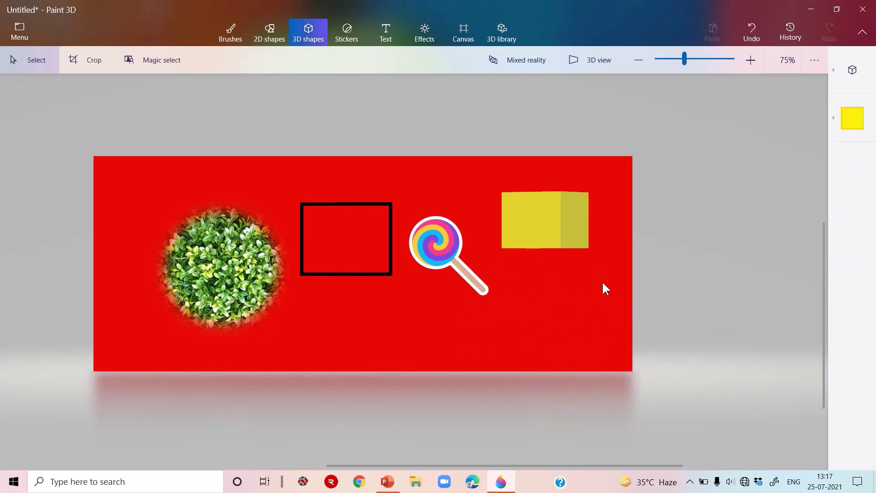
Draw a curving yellow 3D tube doodle 60 px thick over the lollipop, bend its middle section, and rotate it slightly
{"action": "left_click", "coordinate": [847, 69]}
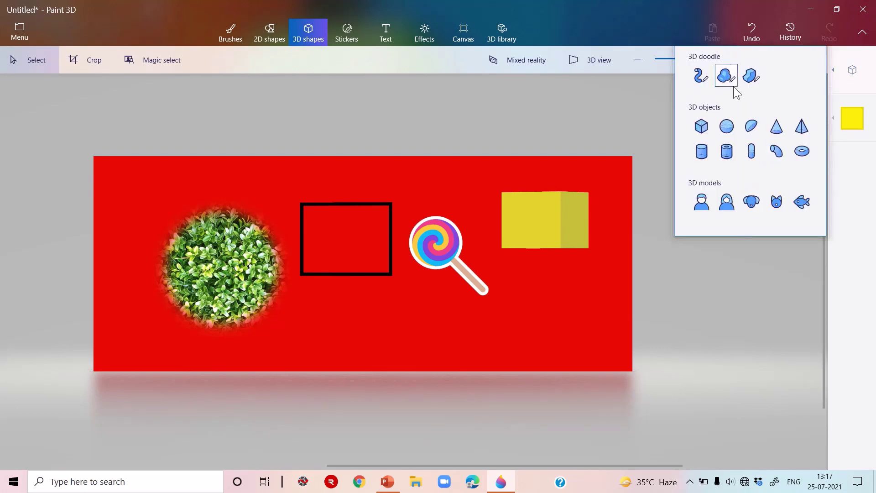
{"action": "left_click", "coordinate": [700, 76]}
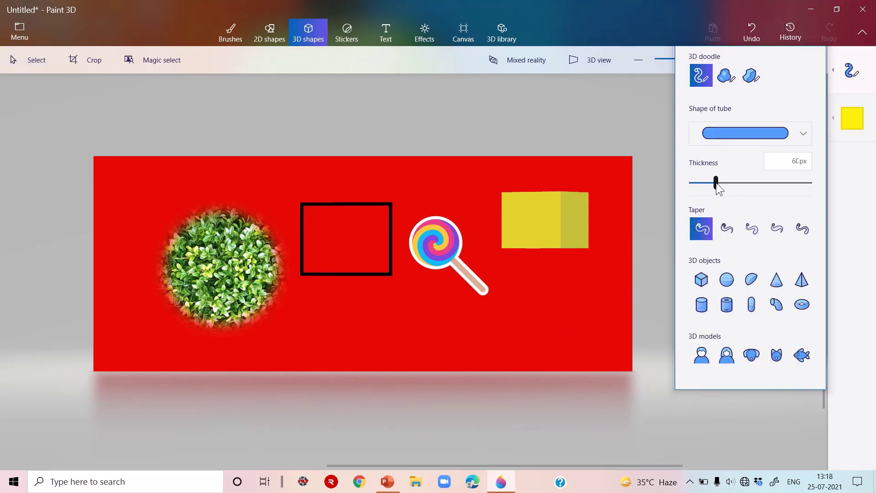
{"action": "mouse_move", "coordinate": [415, 176]}
{"action": "left_mouse_down"}
{"action": "mouse_move", "coordinate": [475, 176]}
{"action": "mouse_move", "coordinate": [472, 216]}
{"action": "mouse_move", "coordinate": [356, 273]}
{"action": "mouse_move", "coordinate": [366, 289]}
{"action": "mouse_move", "coordinate": [438, 334]}
{"action": "mouse_move", "coordinate": [501, 323]}
{"action": "mouse_move", "coordinate": [520, 300]}
{"action": "left_mouse_up"}
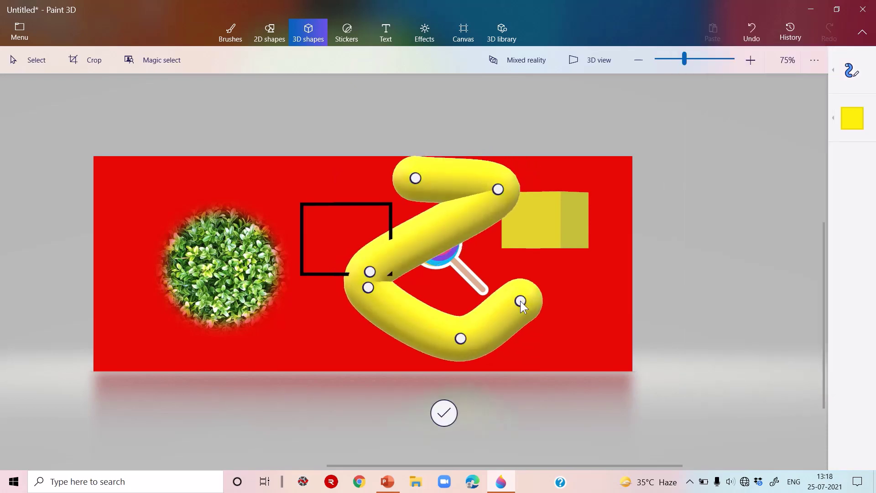
{"action": "left_click_drag", "start_coordinate": [461, 209], "coordinate": [467, 235]}
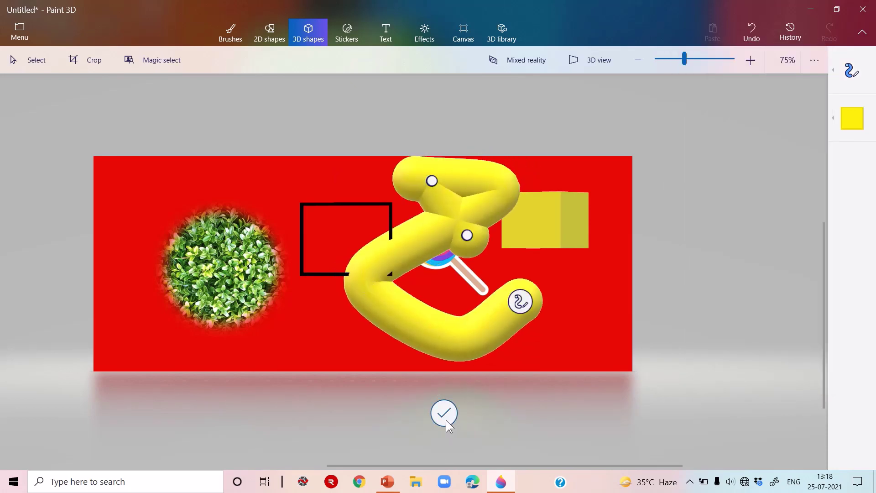
{"action": "left_click", "coordinate": [445, 324]}
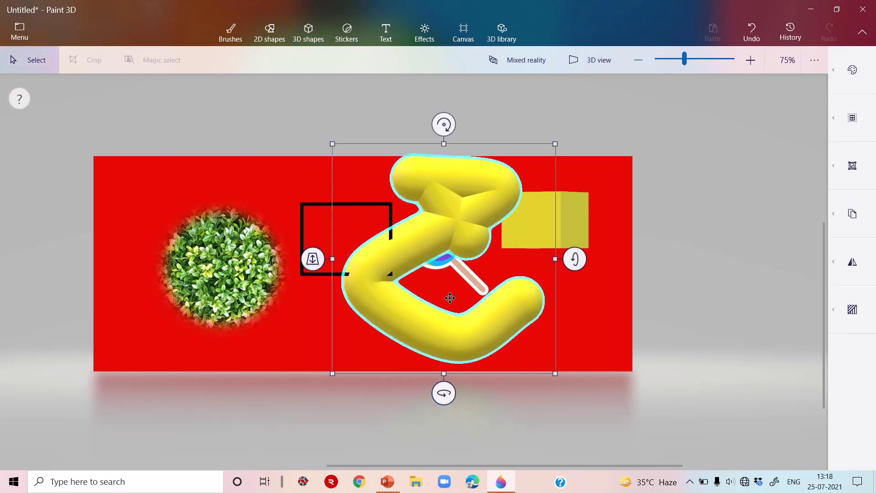
{"action": "mouse_move", "coordinate": [449, 381]}
{"action": "left_mouse_down"}
{"action": "mouse_move", "coordinate": [598, 384]}
{"action": "mouse_move", "coordinate": [667, 366]}
{"action": "mouse_move", "coordinate": [645, 299]}
{"action": "mouse_move", "coordinate": [434, 319]}
{"action": "mouse_move", "coordinate": [441, 324]}
{"action": "left_mouse_up"}
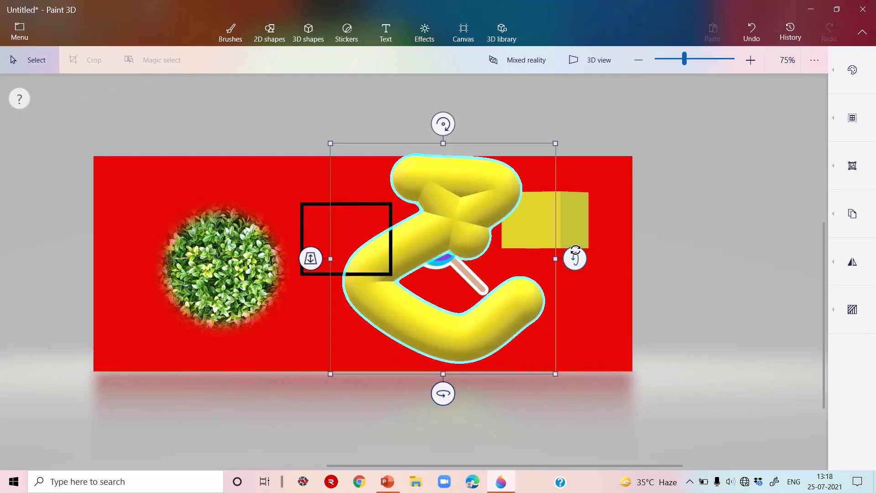
Delete the curving yellow tube doodle covering the lollipop
{"action": "key", "text": "Delete"}
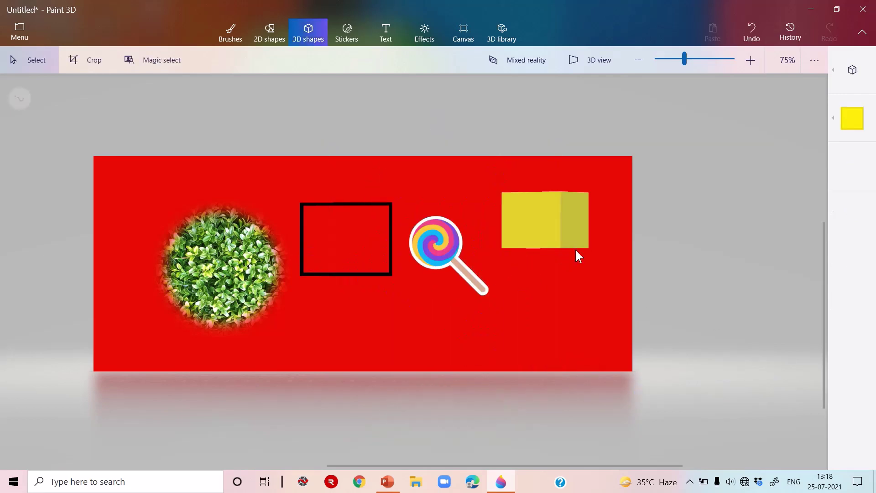
Try drawing a looping yellow tube doodle with the last taper style below the lollipop, and delete it
{"action": "left_click", "coordinate": [843, 82]}
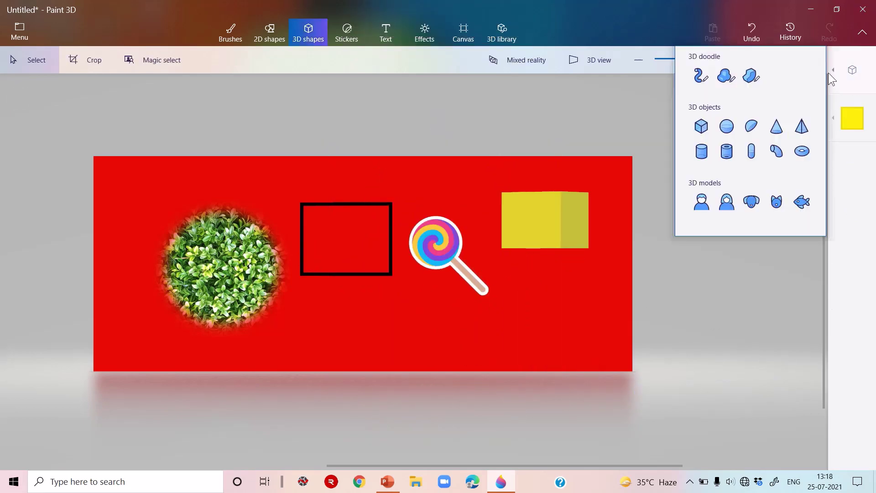
{"action": "left_click", "coordinate": [702, 76]}
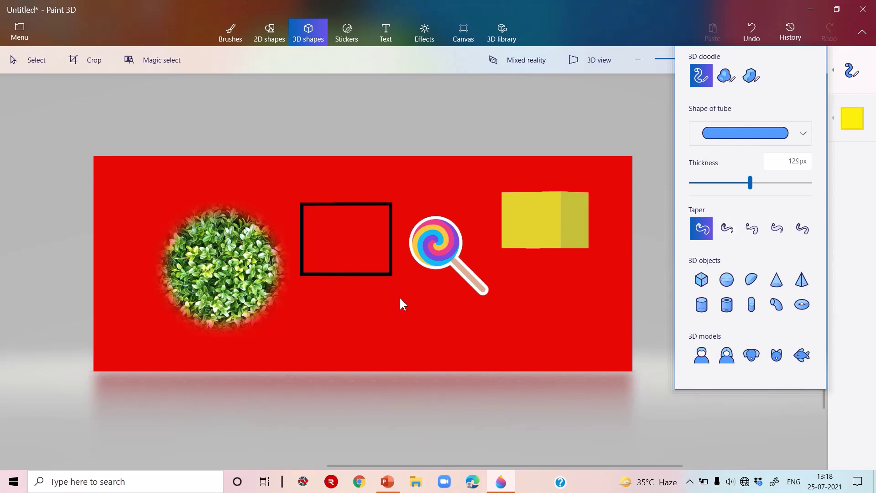
{"action": "left_click", "coordinate": [801, 229]}
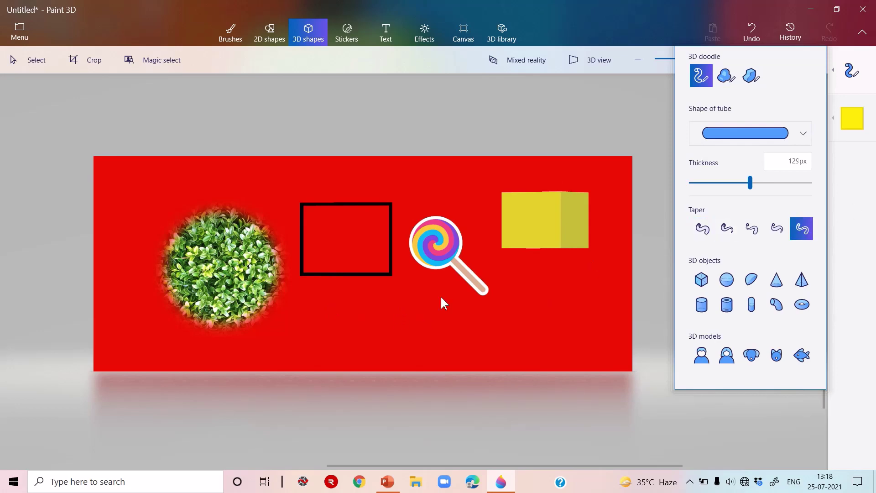
{"action": "left_click", "coordinate": [408, 302]}
{"action": "mouse_move", "coordinate": [447, 337]}
{"action": "left_mouse_down"}
{"action": "mouse_move", "coordinate": [577, 305]}
{"action": "mouse_move", "coordinate": [574, 329]}
{"action": "mouse_move", "coordinate": [510, 346]}
{"action": "mouse_move", "coordinate": [398, 349]}
{"action": "mouse_move", "coordinate": [393, 316]}
{"action": "mouse_move", "coordinate": [413, 310]}
{"action": "mouse_move", "coordinate": [403, 309]}
{"action": "left_mouse_up"}
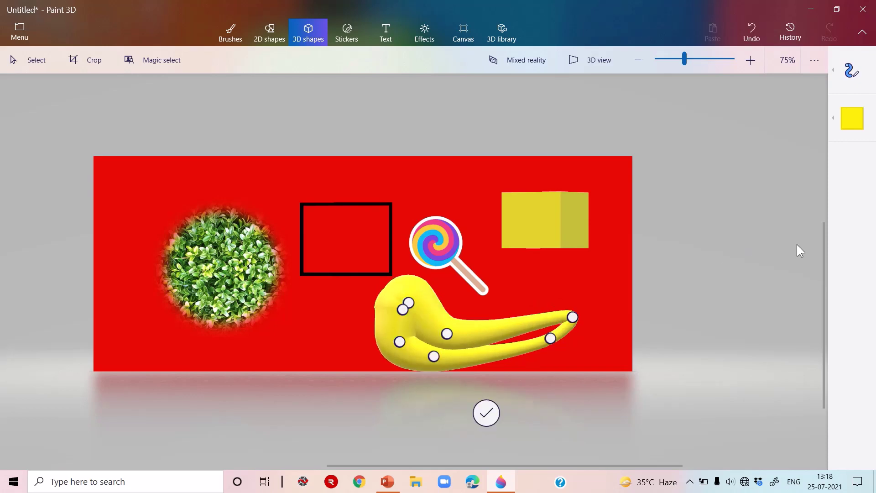
{"action": "key", "text": "Delete"}
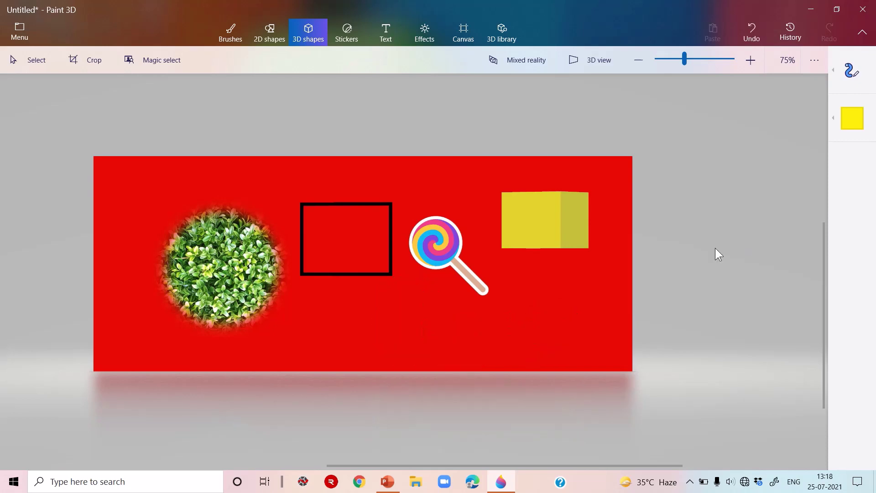
Draw a P-shaped yellow 3D tube doodle without taper below the black rectangle
{"action": "left_click", "coordinate": [867, 62]}
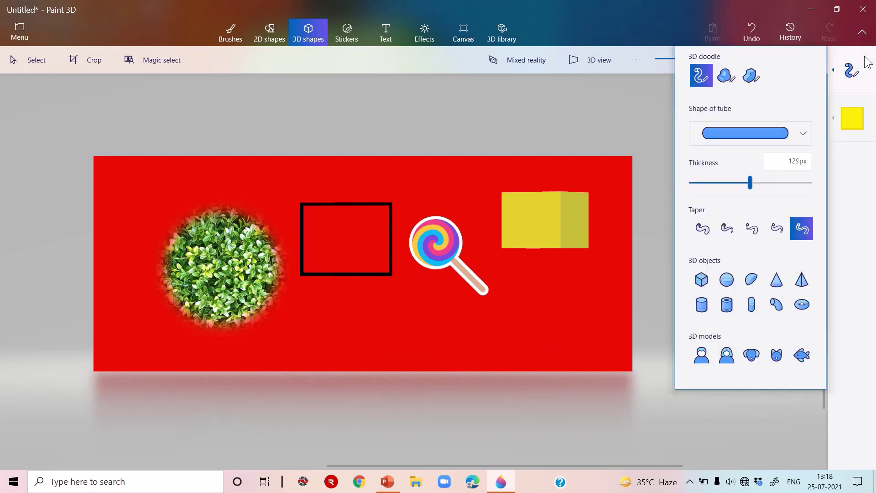
{"action": "left_click", "coordinate": [703, 230]}
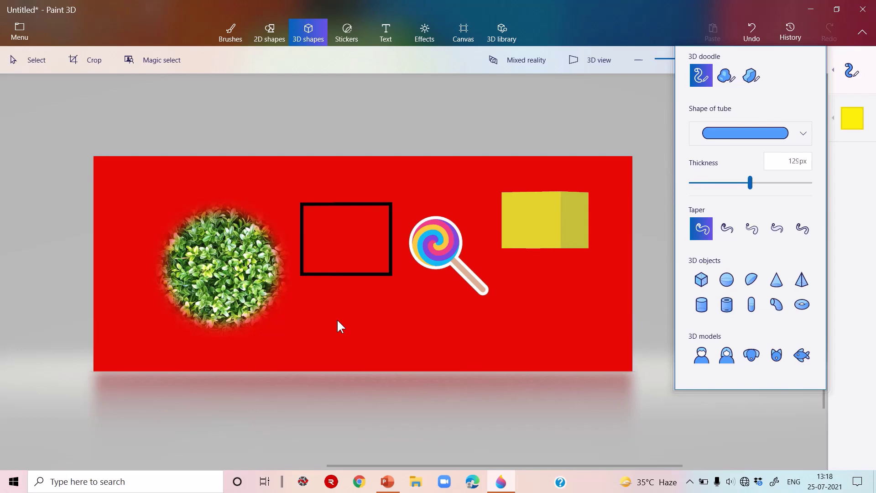
{"action": "mouse_move", "coordinate": [346, 349]}
{"action": "left_mouse_down"}
{"action": "mouse_move", "coordinate": [350, 294]}
{"action": "mouse_move", "coordinate": [397, 295]}
{"action": "mouse_move", "coordinate": [411, 321]}
{"action": "mouse_move", "coordinate": [402, 331]}
{"action": "mouse_move", "coordinate": [370, 325]}
{"action": "mouse_move", "coordinate": [367, 347]}
{"action": "left_mouse_up"}
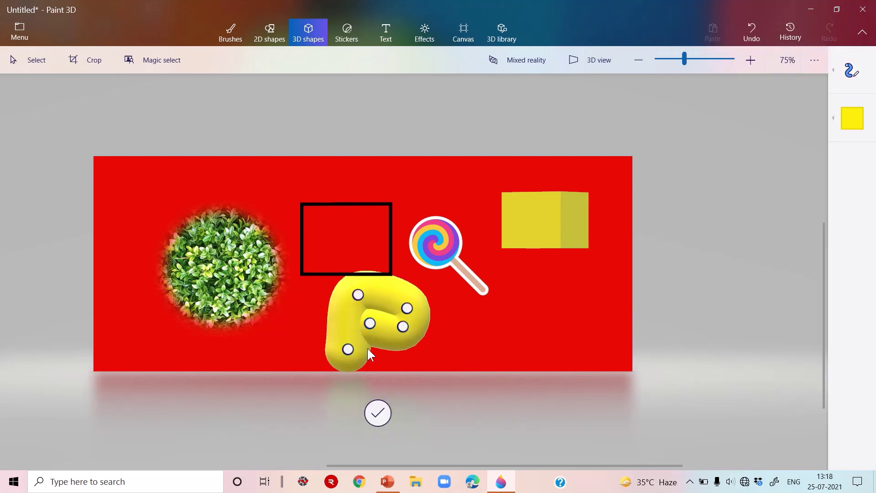
{"action": "left_click", "coordinate": [378, 413]}
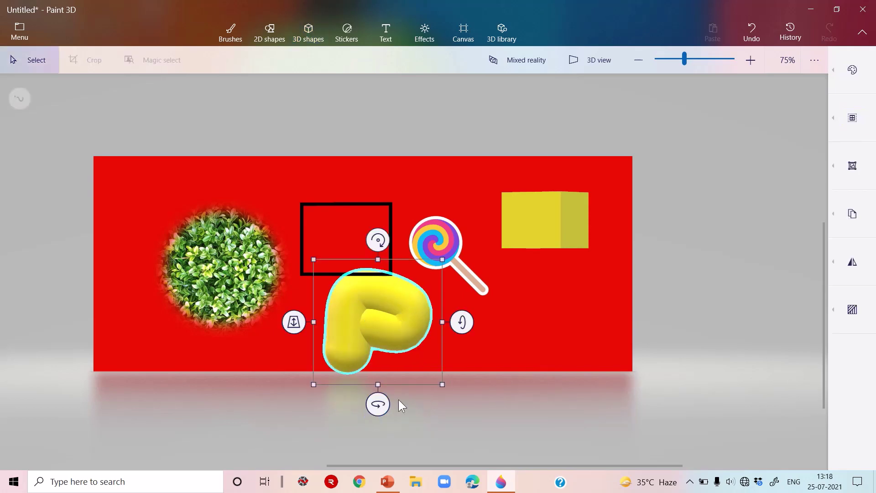
Move the P-shaped tube slightly towards the lollipop's stick, and spin it about its vertical axis until it is seen edge-on
{"action": "left_click_drag", "start_coordinate": [382, 413], "coordinate": [109, 330]}
{"action": "left_click_drag", "start_coordinate": [375, 308], "coordinate": [422, 354]}
{"action": "left_click_drag", "start_coordinate": [411, 395], "coordinate": [330, 375]}
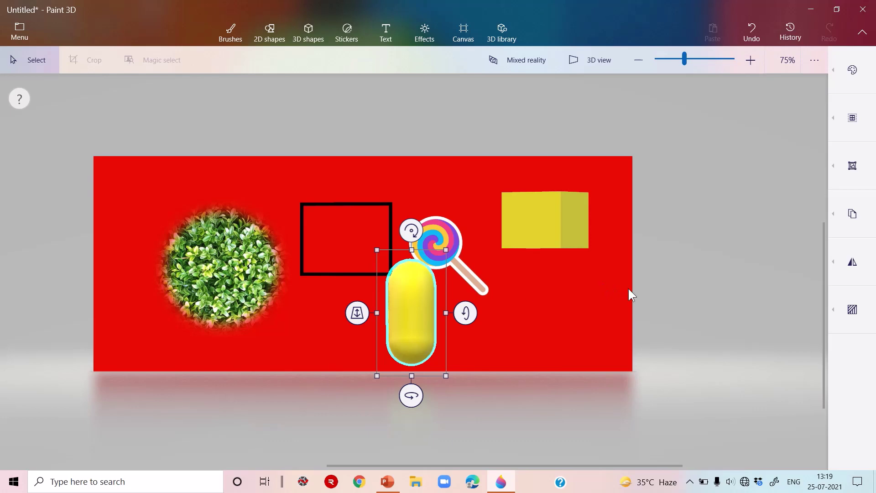
{"action": "left_click_drag", "start_coordinate": [403, 406], "coordinate": [496, 425]}
{"action": "left_click_drag", "start_coordinate": [411, 395], "coordinate": [451, 402]}
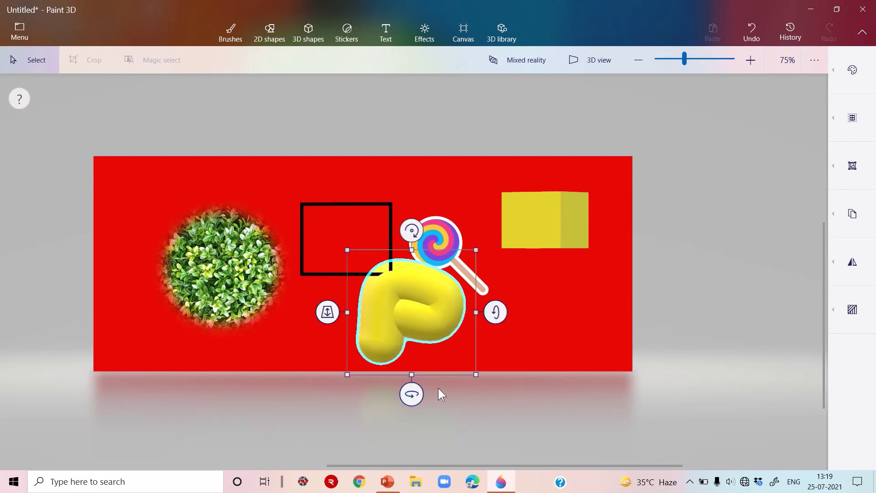
{"action": "left_click_drag", "start_coordinate": [412, 394], "coordinate": [359, 395]}
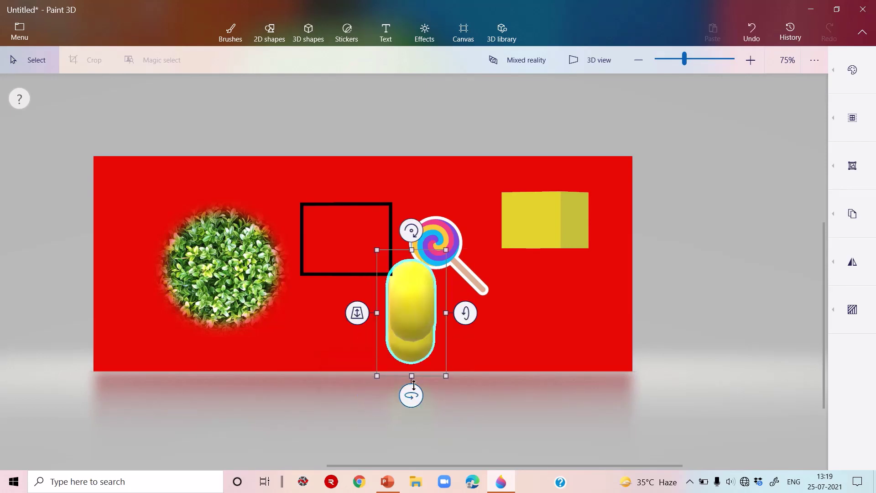
{"action": "left_click_drag", "start_coordinate": [401, 391], "coordinate": [494, 396]}
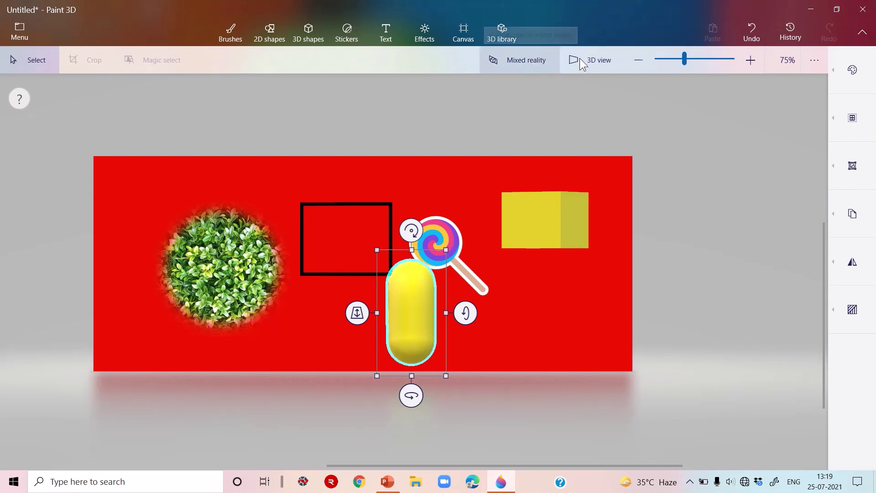
Open the scene in mixed reality in 3D Viewer, and switch mixed reality off to show the models on the grid
{"action": "left_click", "coordinate": [515, 62]}
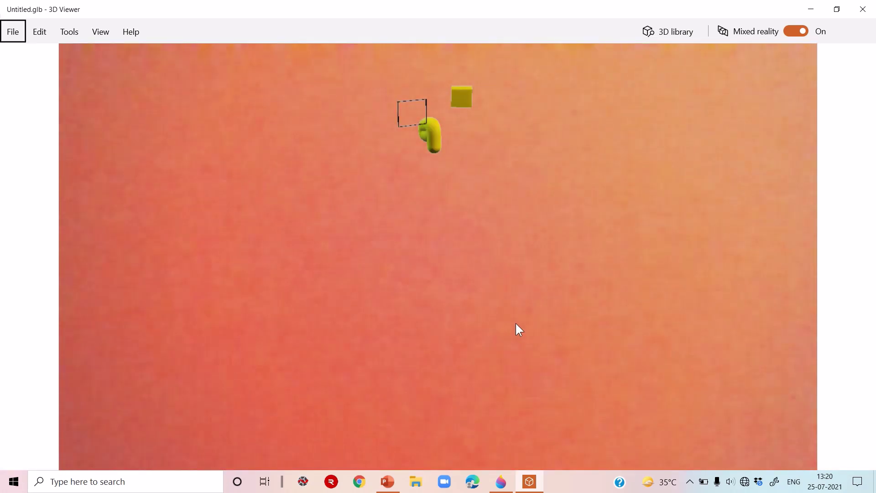
{"action": "left_click", "coordinate": [798, 35]}
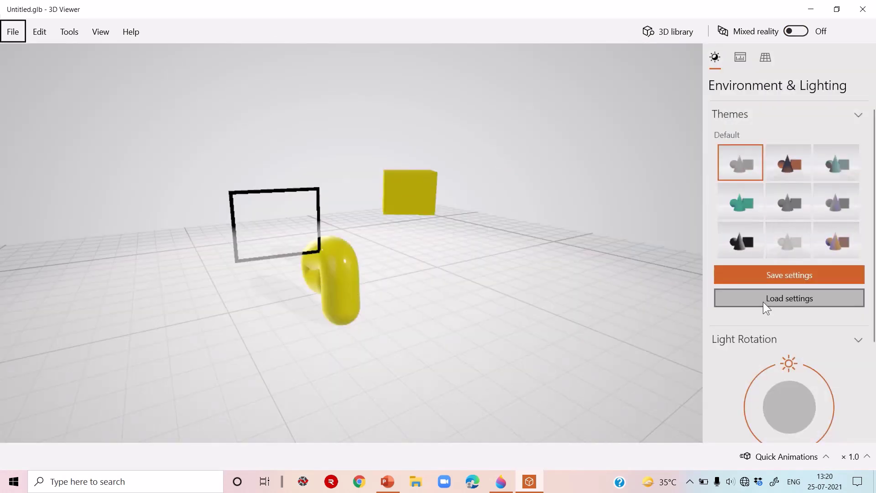
Examine the Environment & Lighting, Stats & Shading, and Grid & Views settings, including the light rotation, mesh data and grid options
{"action": "left_click_drag", "start_coordinate": [874, 322], "coordinate": [874, 415]}
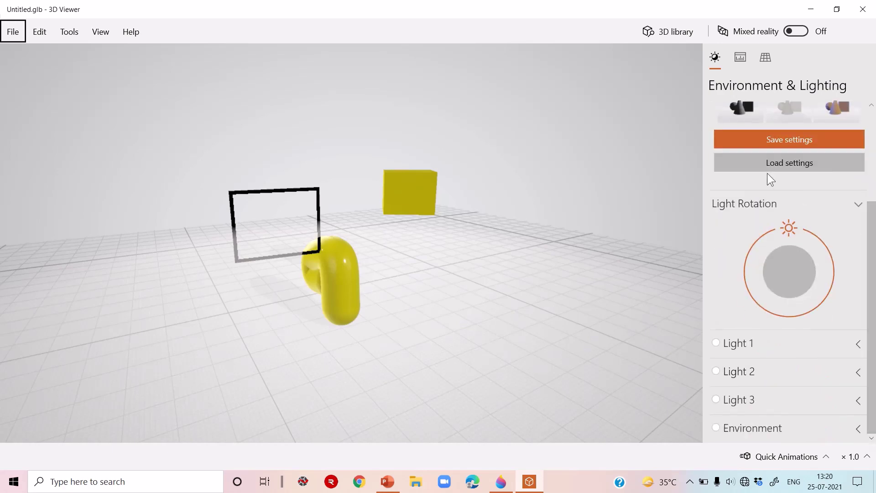
{"action": "left_click", "coordinate": [738, 55]}
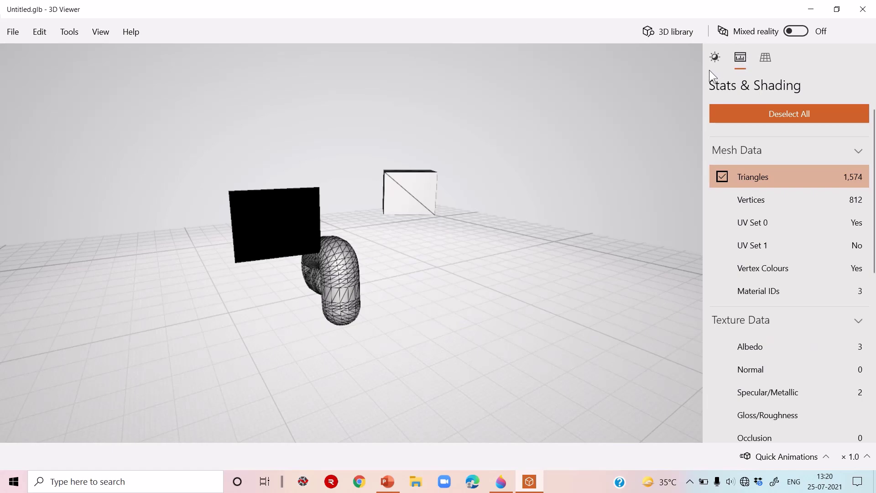
{"action": "left_click", "coordinate": [715, 58]}
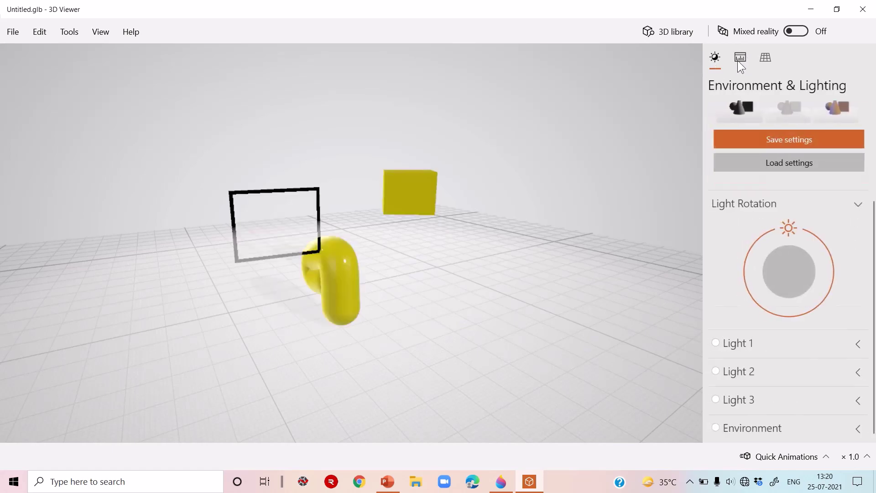
{"action": "left_click", "coordinate": [766, 57]}
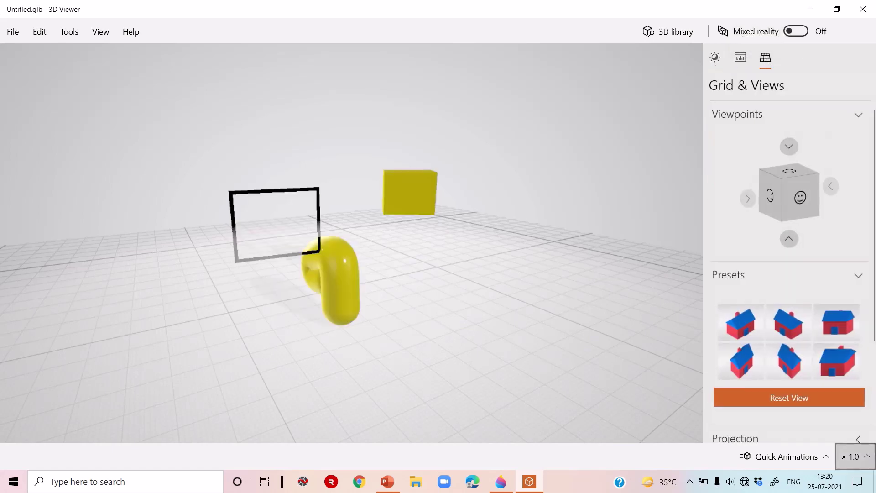
{"action": "scroll", "coordinate": [875, 223], "scroll_direction": "down", "scroll_amount": 3}
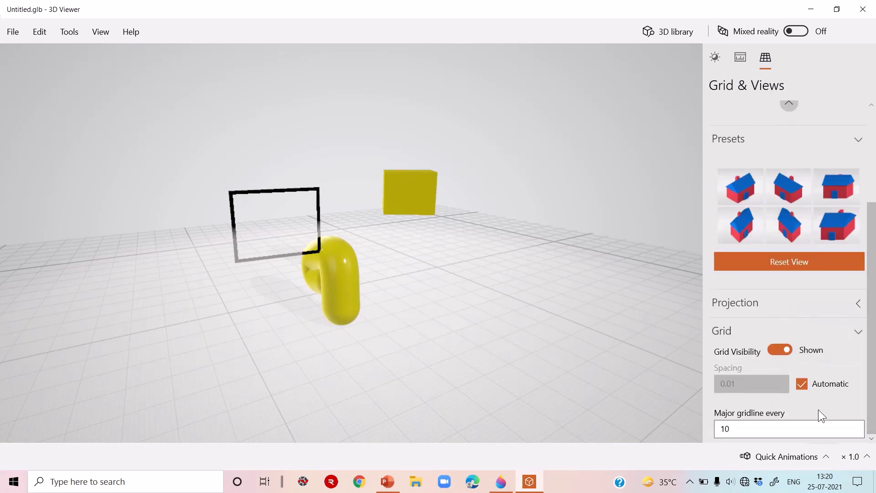
Apply the Turntable quick animation to the models
{"action": "left_click", "coordinate": [769, 458]}
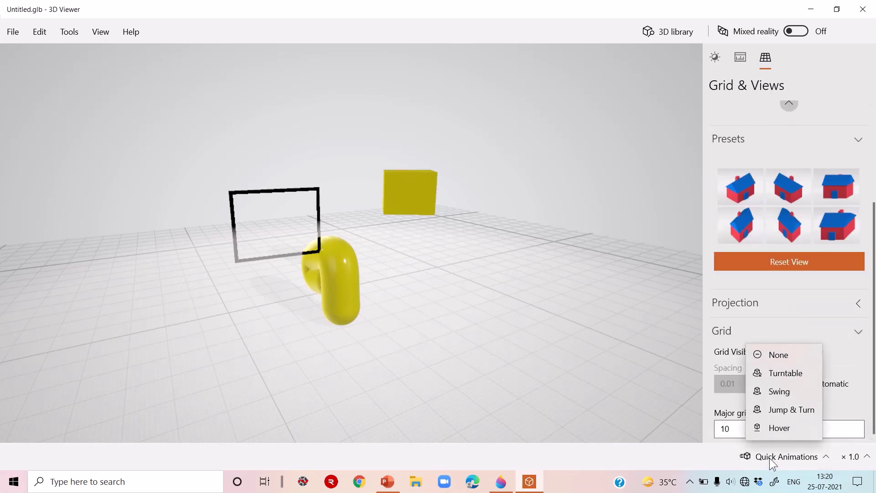
{"action": "left_click", "coordinate": [802, 374]}
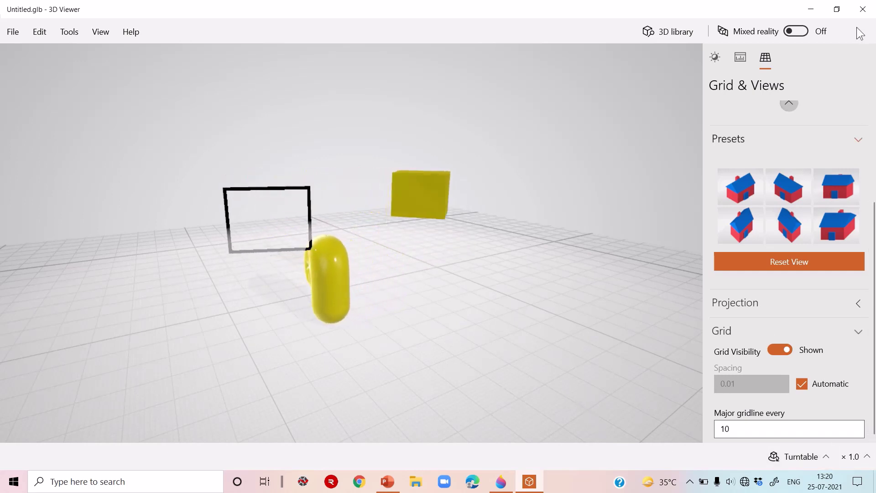
{"action": "mouse_move", "coordinate": [863, 4]}
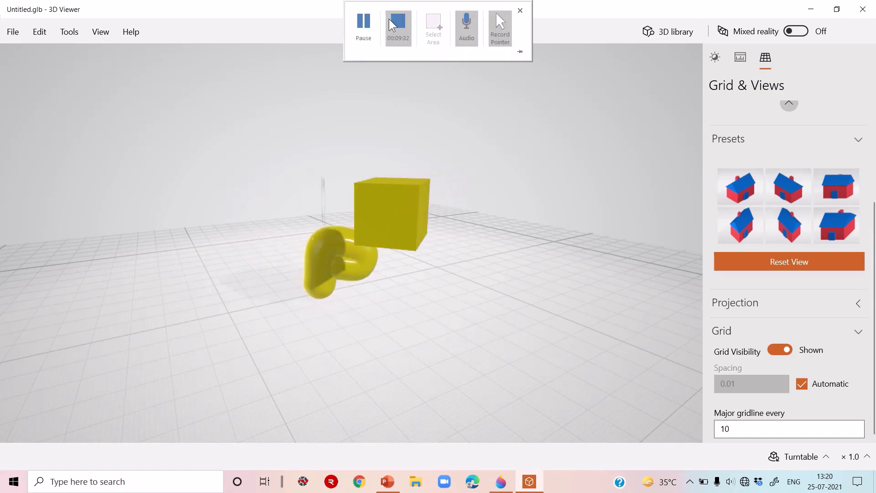